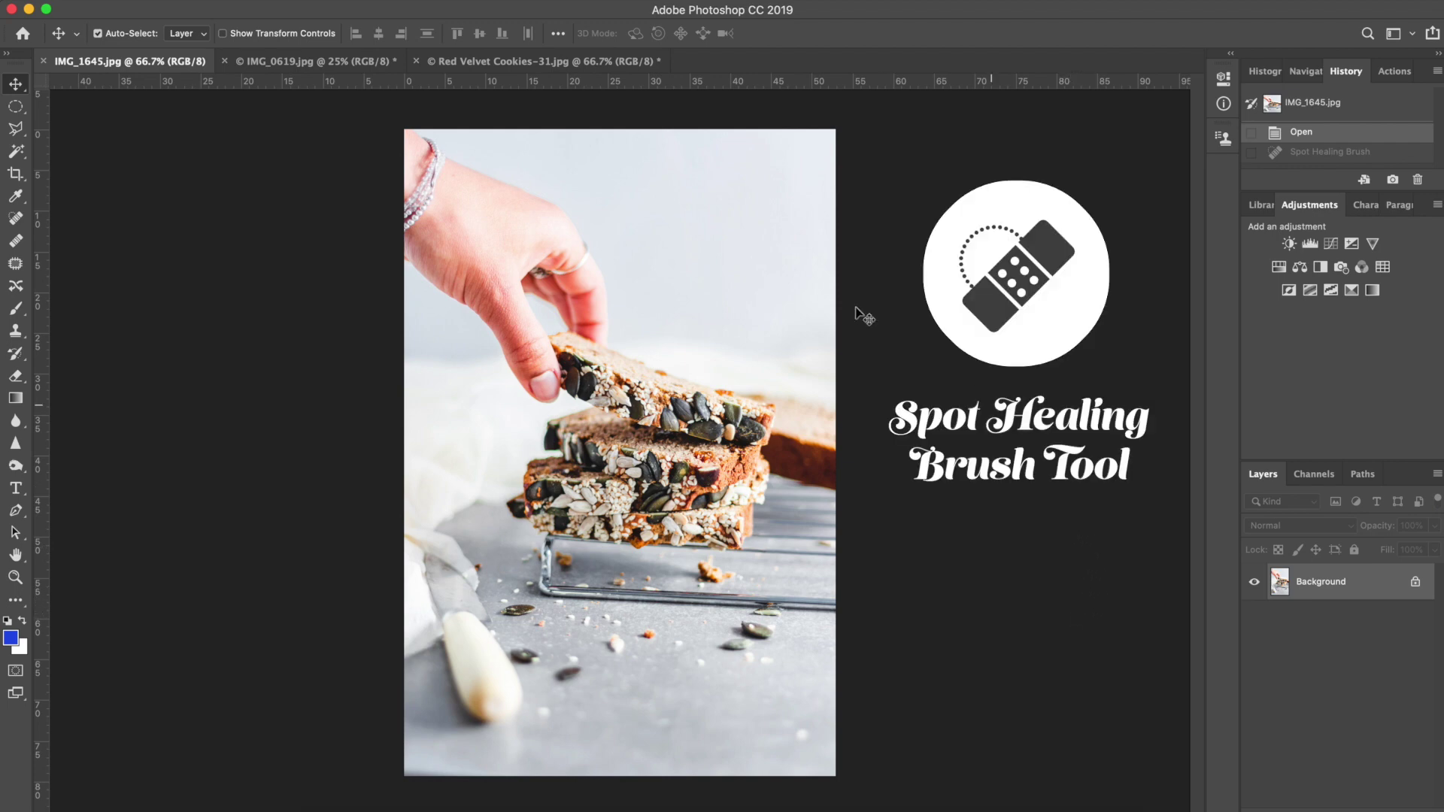
Select the Spot Healing Brush Tool in Content-Aware mode for the bread photo
{"action": "left_click", "coordinate": [15, 220]}
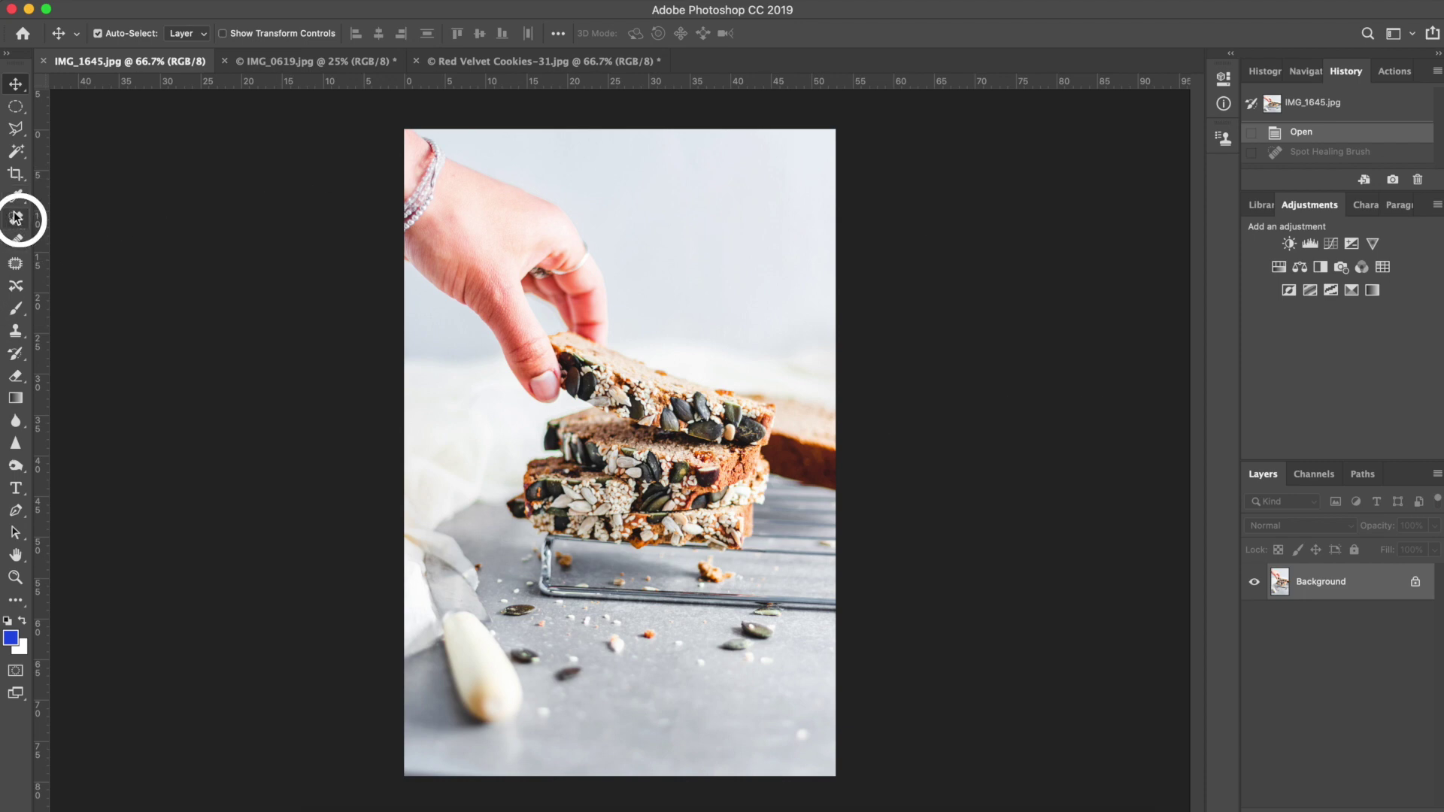
{"action": "left_click", "coordinate": [16, 219]}
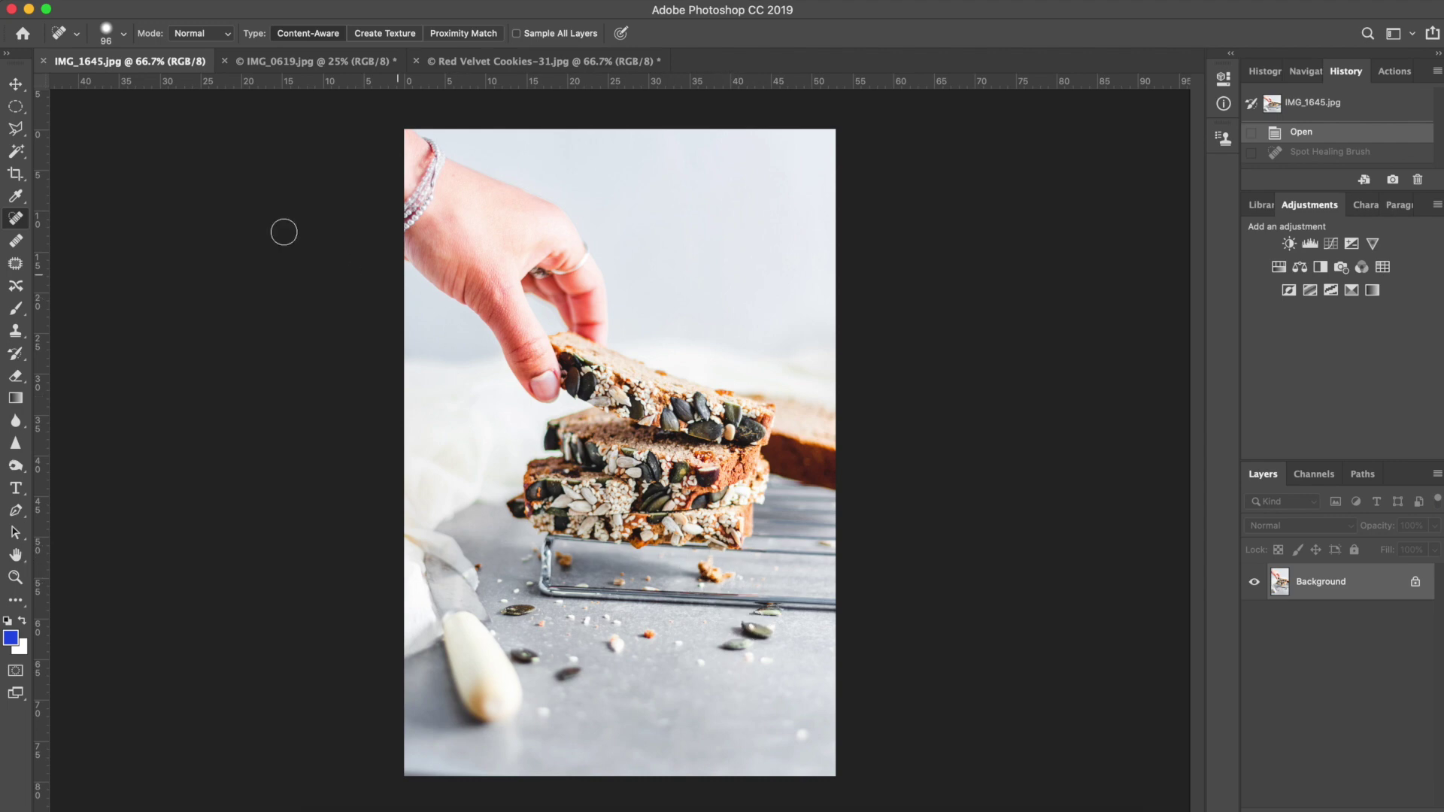
{"action": "left_click", "coordinate": [125, 34]}
Set the healing brush to 60 px and zoom in on the crumbs under the rack
{"action": "left_click_drag", "start_coordinate": [109, 79], "coordinate": [79, 80]}
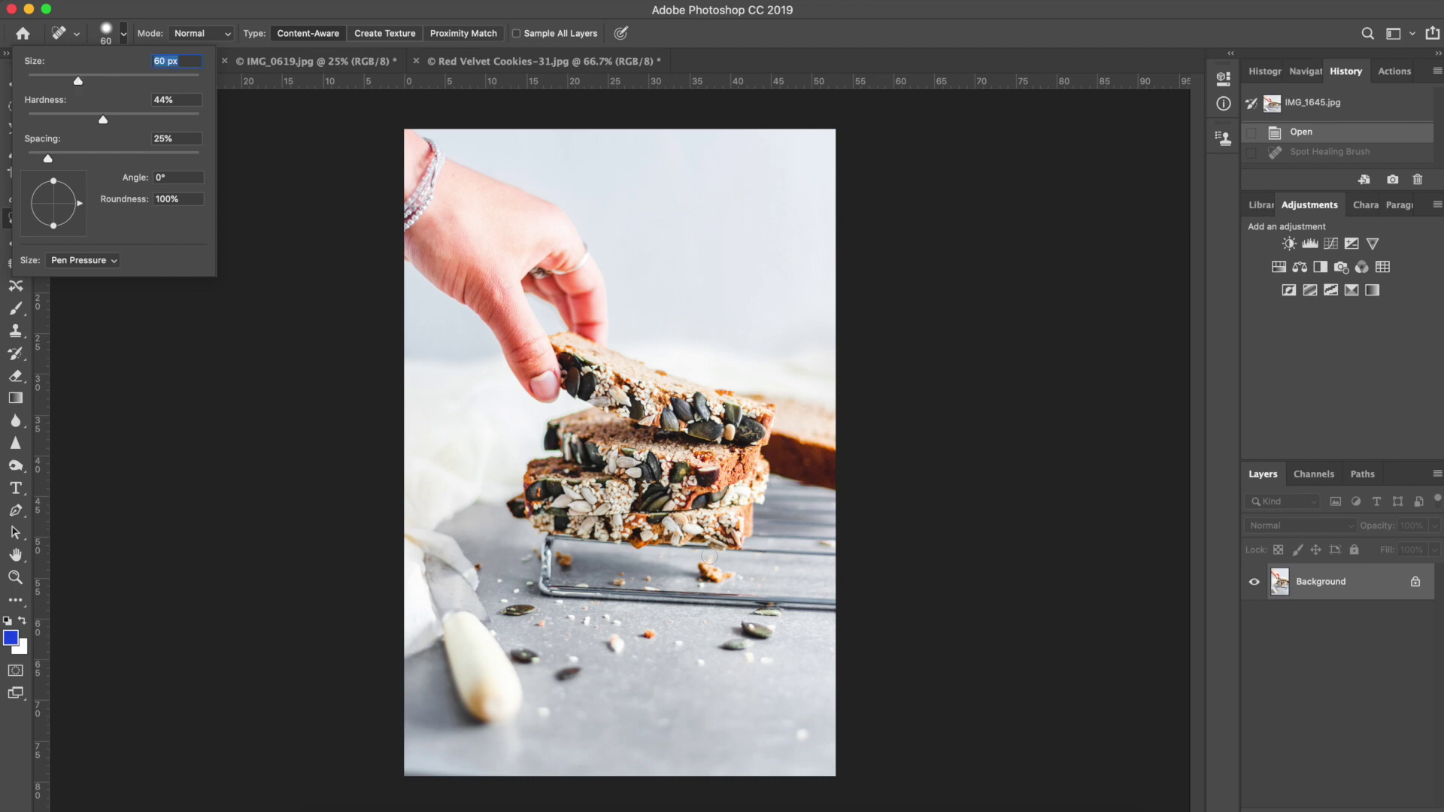
{"action": "key", "text": "super+z"}
{"action": "key", "text": "super+plus"}
{"action": "key", "text": "super+plus"}
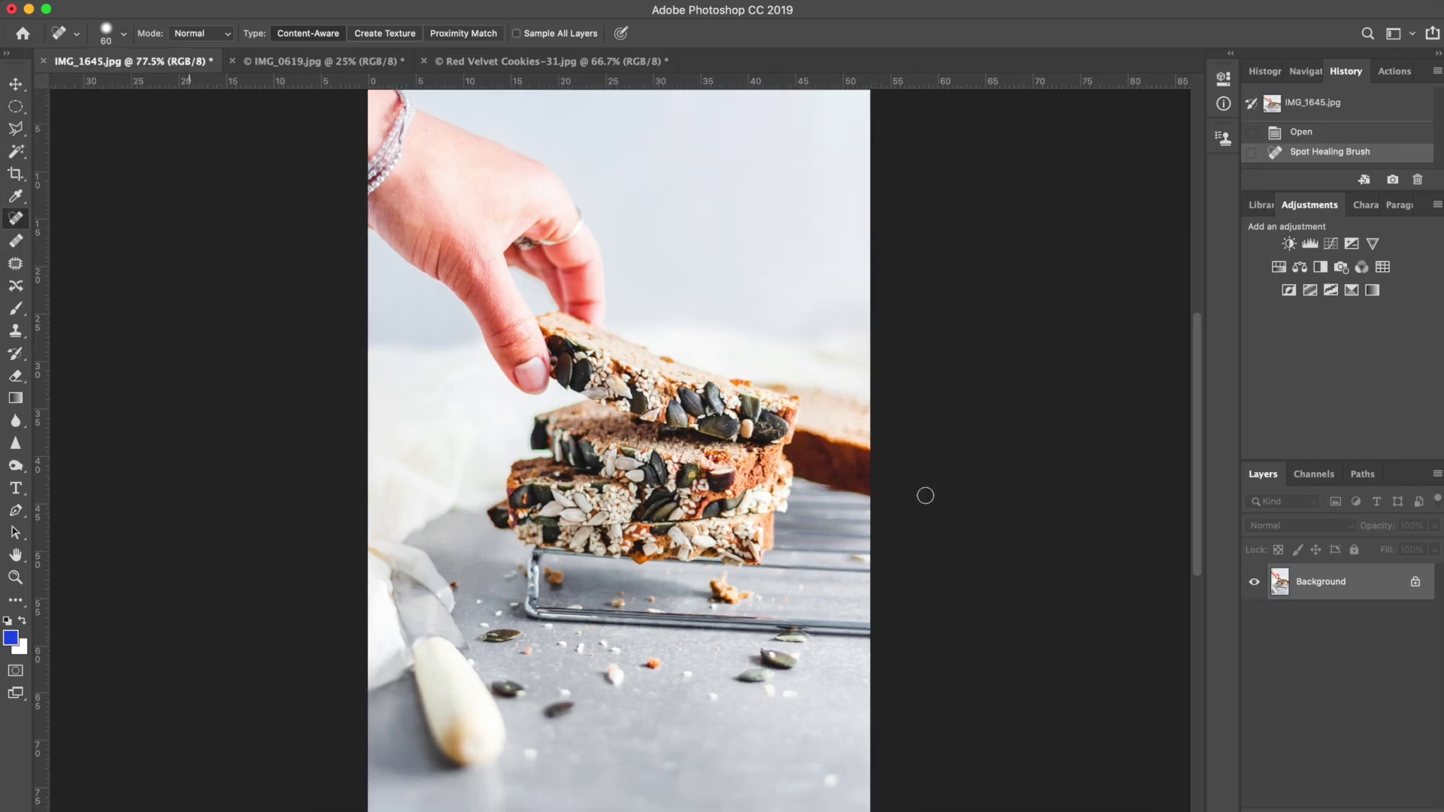
{"action": "scroll", "coordinate": [925, 493], "scroll_direction": "up", "scroll_amount": 3}
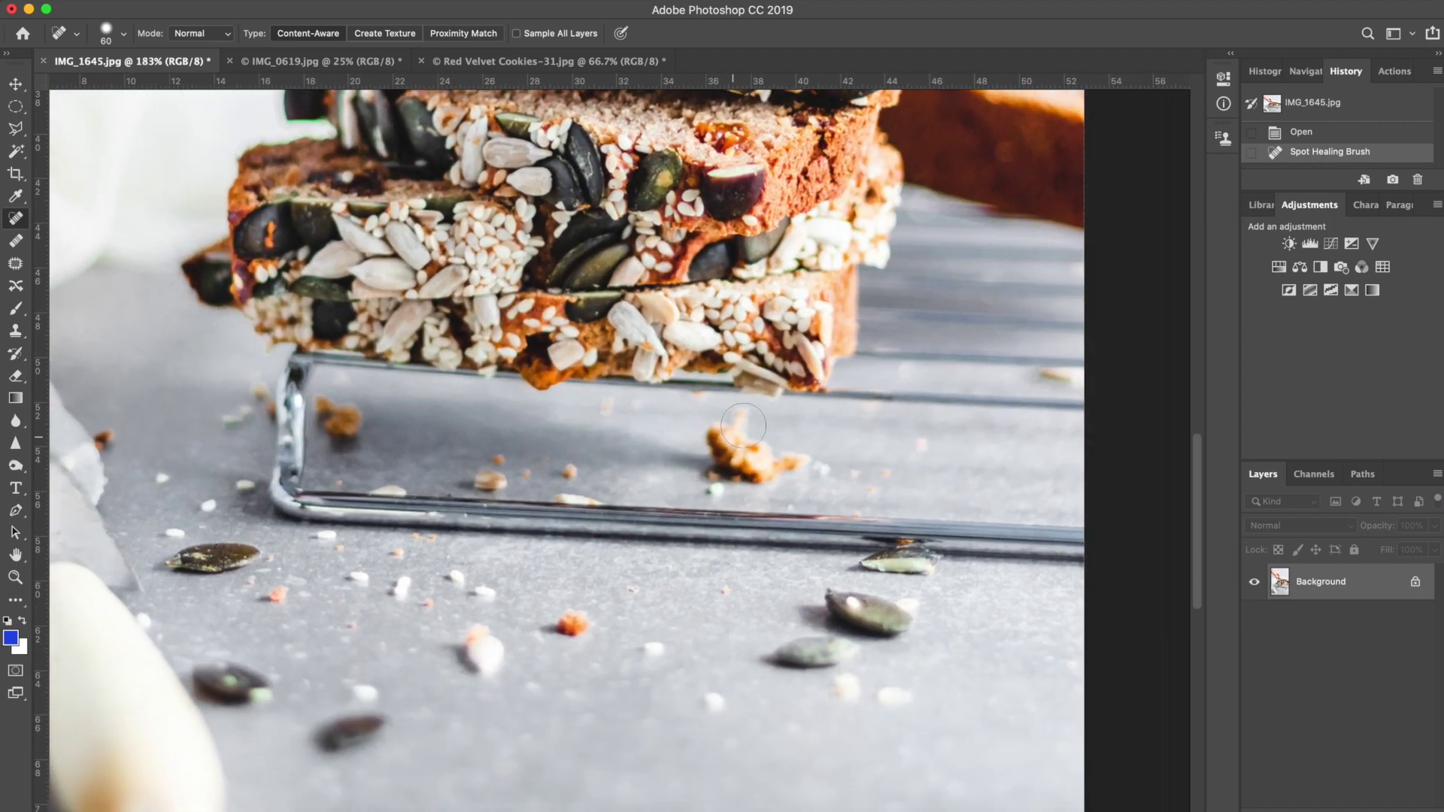
Heal the three crumbs and the crumb trail on the board beneath the rack
{"action": "mouse_move", "coordinate": [743, 407]}
{"action": "left_mouse_down"}
{"action": "mouse_move", "coordinate": [707, 437]}
{"action": "mouse_move", "coordinate": [715, 481]}
{"action": "mouse_move", "coordinate": [755, 472]}
{"action": "mouse_move", "coordinate": [745, 436]}
{"action": "mouse_move", "coordinate": [767, 466]}
{"action": "mouse_move", "coordinate": [835, 455]}
{"action": "left_mouse_up"}
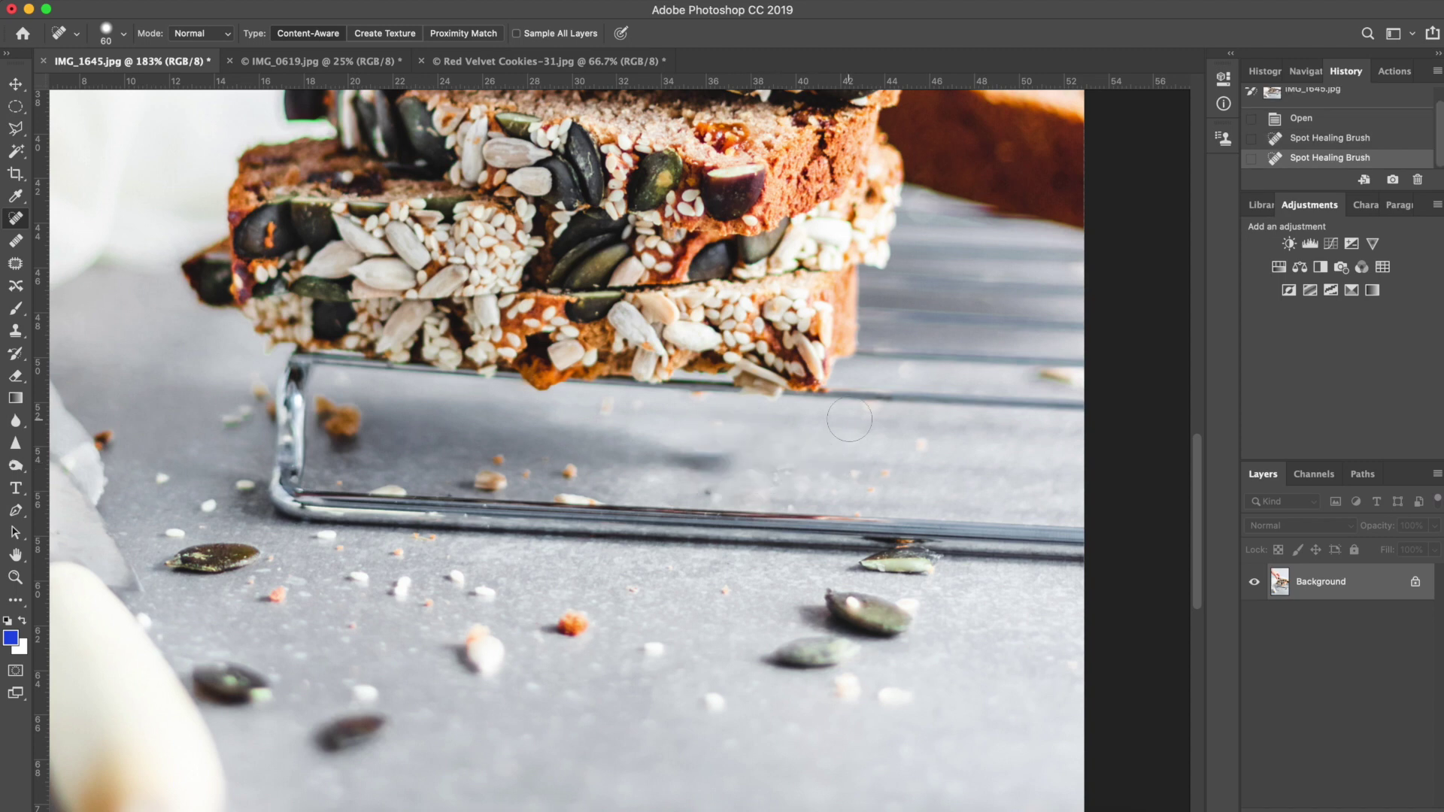
{"action": "left_click_drag", "start_coordinate": [711, 495], "coordinate": [723, 482]}
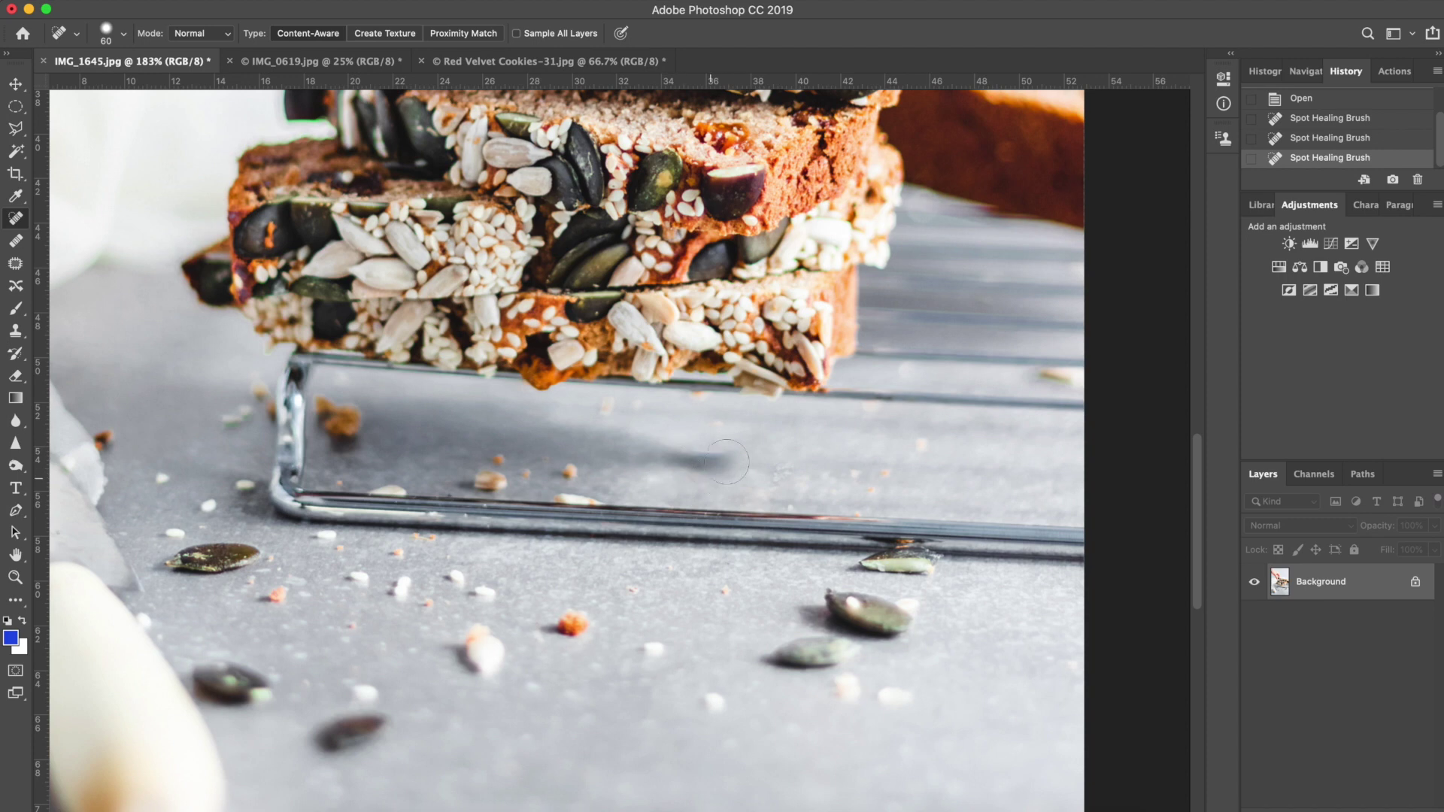
{"action": "left_click_drag", "start_coordinate": [684, 458], "coordinate": [718, 458]}
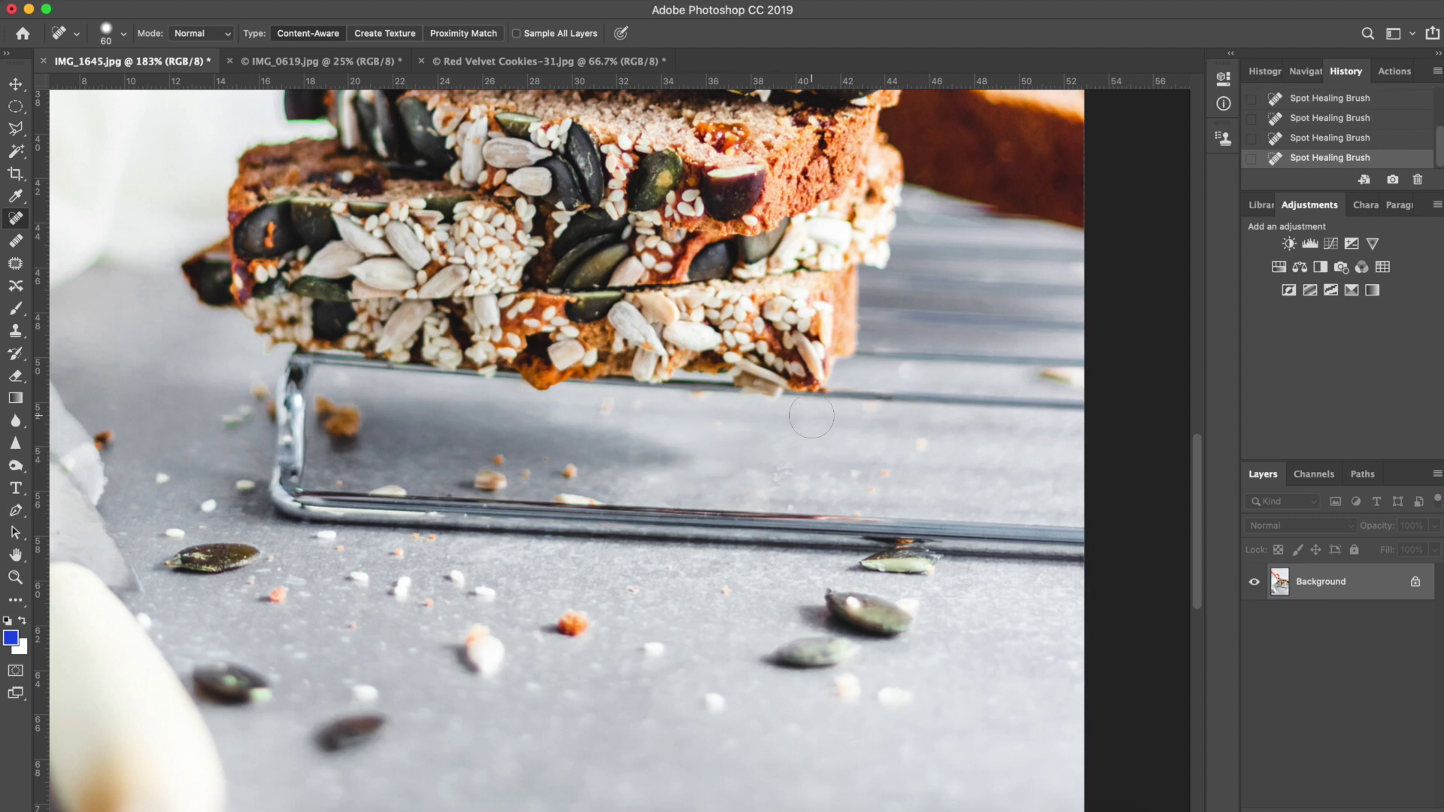
{"action": "scroll", "coordinate": [812, 416], "scroll_direction": "down", "scroll_amount": 10}
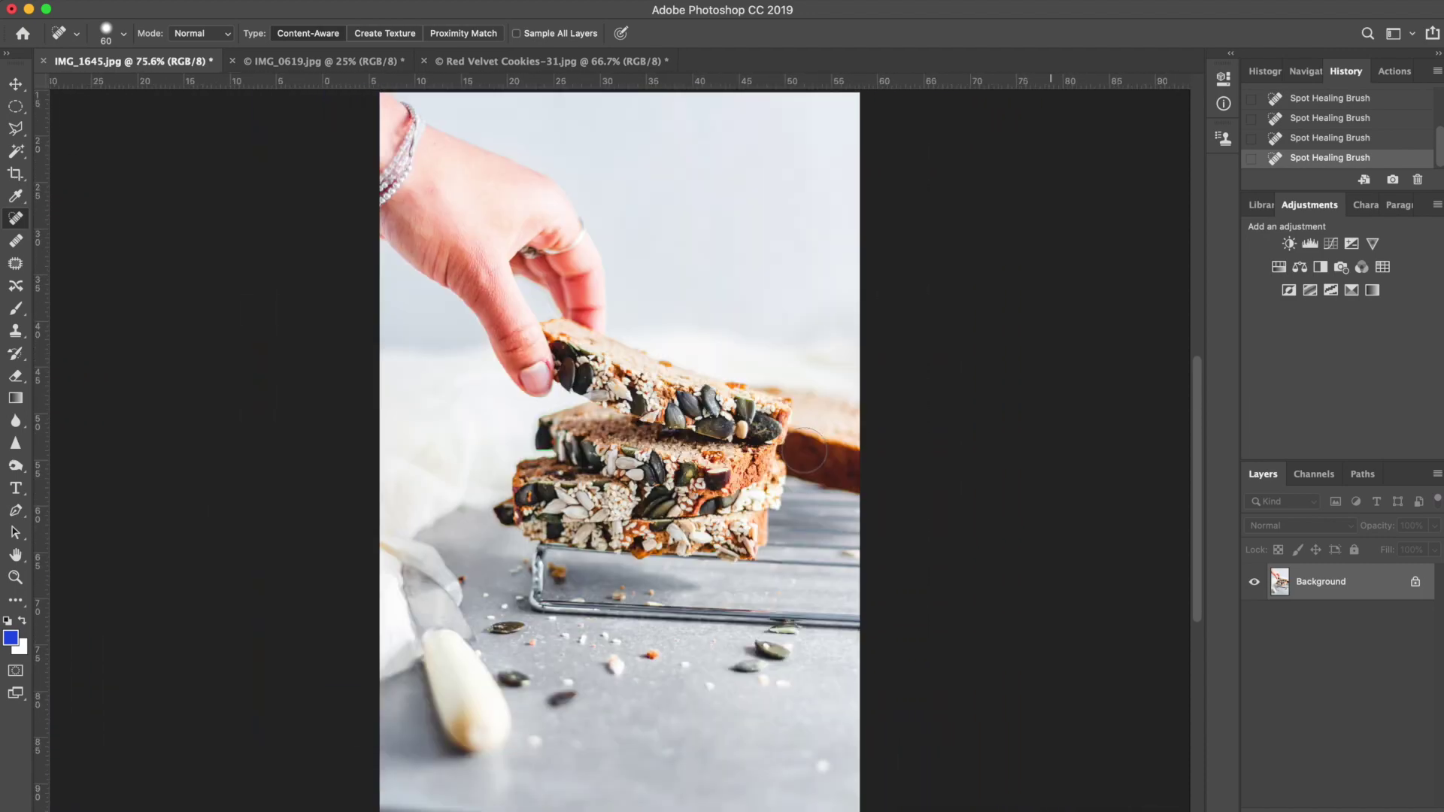
Shrink the healing brush to 26 px and heal the stray seed at the rack's right end
{"action": "scroll", "coordinate": [804, 450], "scroll_direction": "up", "scroll_amount": 3}
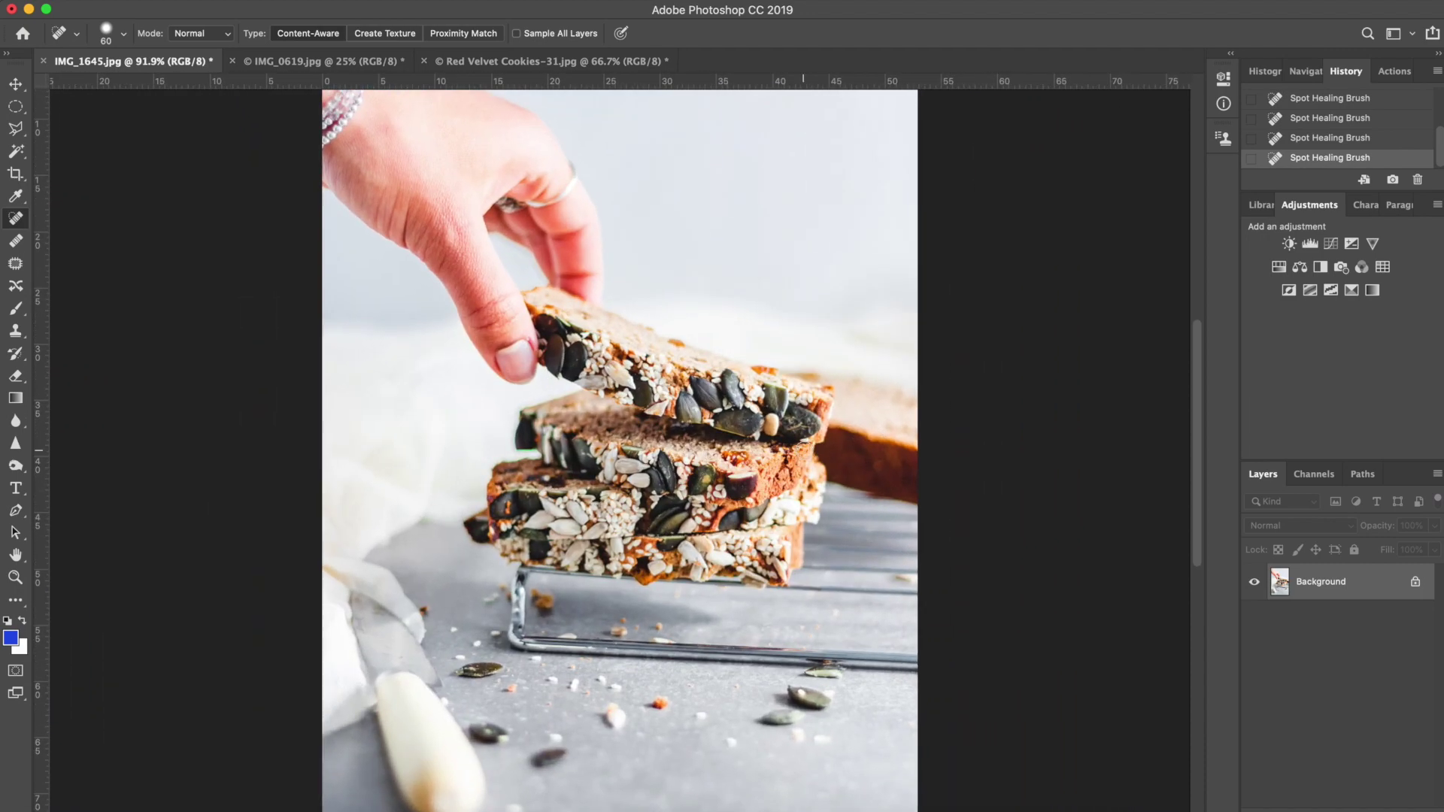
{"action": "scroll", "coordinate": [803, 449], "scroll_direction": "up", "scroll_amount": 3}
{"action": "scroll", "coordinate": [739, 501], "scroll_direction": "down", "scroll_amount": 5}
{"action": "scroll", "coordinate": [740, 500], "scroll_direction": "right", "scroll_amount": 4}
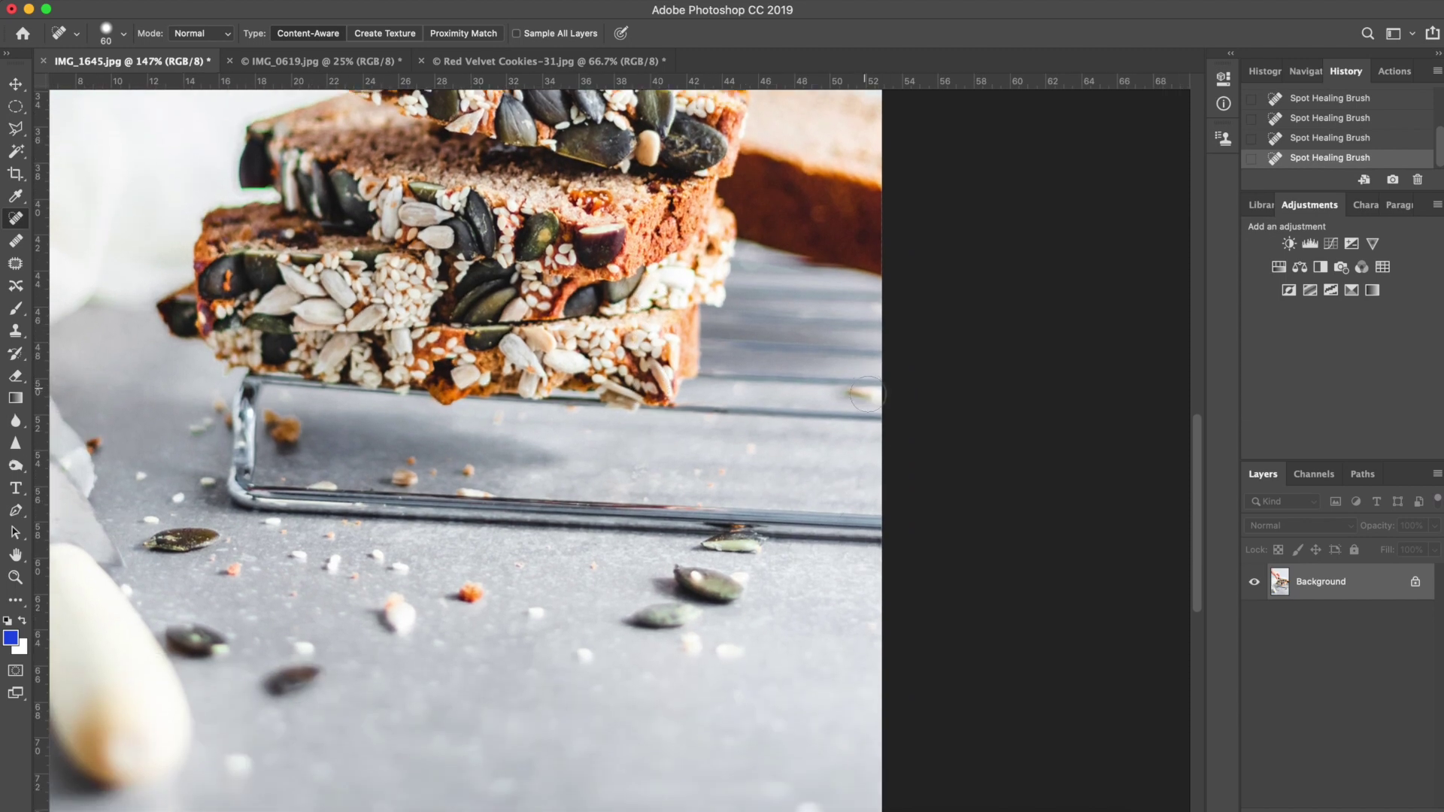
{"action": "left_click", "coordinate": [123, 33]}
{"action": "left_click_drag", "start_coordinate": [67, 80], "coordinate": [49, 80]}
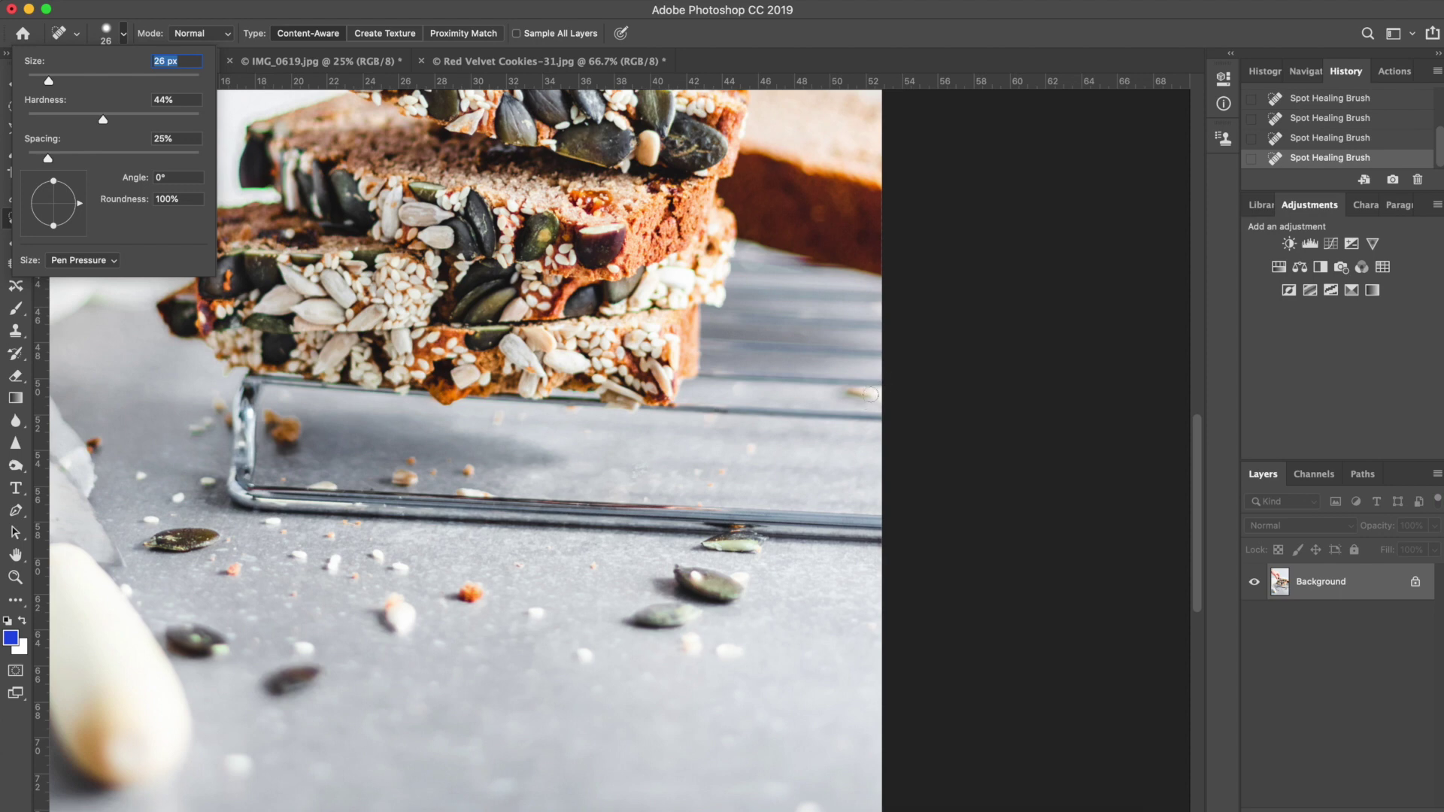
{"action": "mouse_move", "coordinate": [870, 398]}
{"action": "left_mouse_down"}
{"action": "mouse_move", "coordinate": [900, 412]}
{"action": "mouse_move", "coordinate": [840, 395]}
{"action": "left_mouse_up"}
{"action": "left_click", "coordinate": [863, 393]}
Heal the crumb just above the rack, then fit the whole photo in the window
{"action": "key", "text": "super+0"}
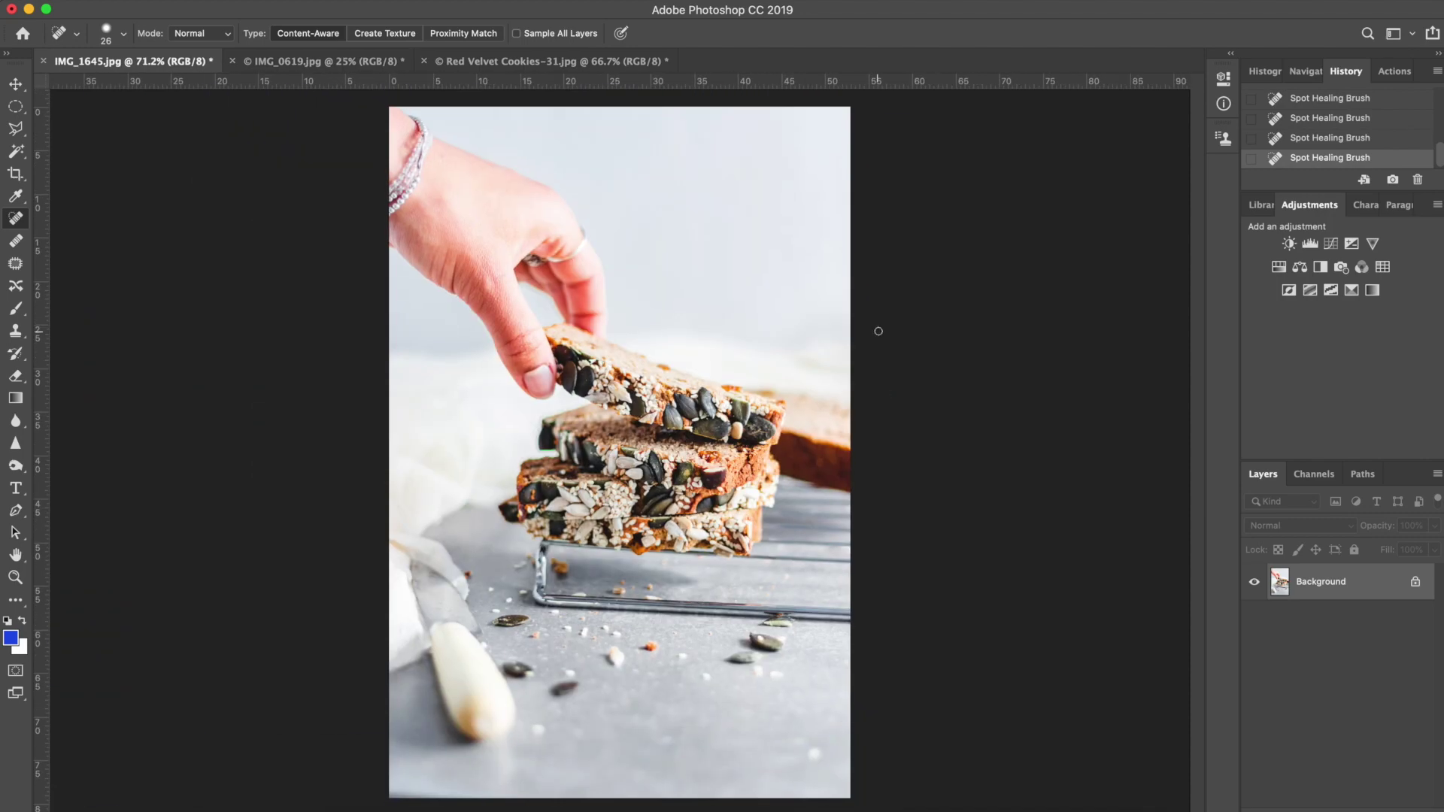
{"action": "scroll", "coordinate": [879, 331], "scroll_direction": "up", "scroll_amount": 3}
{"action": "scroll", "coordinate": [828, 331], "scroll_direction": "right", "scroll_amount": 3}
{"action": "scroll", "coordinate": [791, 329], "scroll_direction": "up", "scroll_amount": 2}
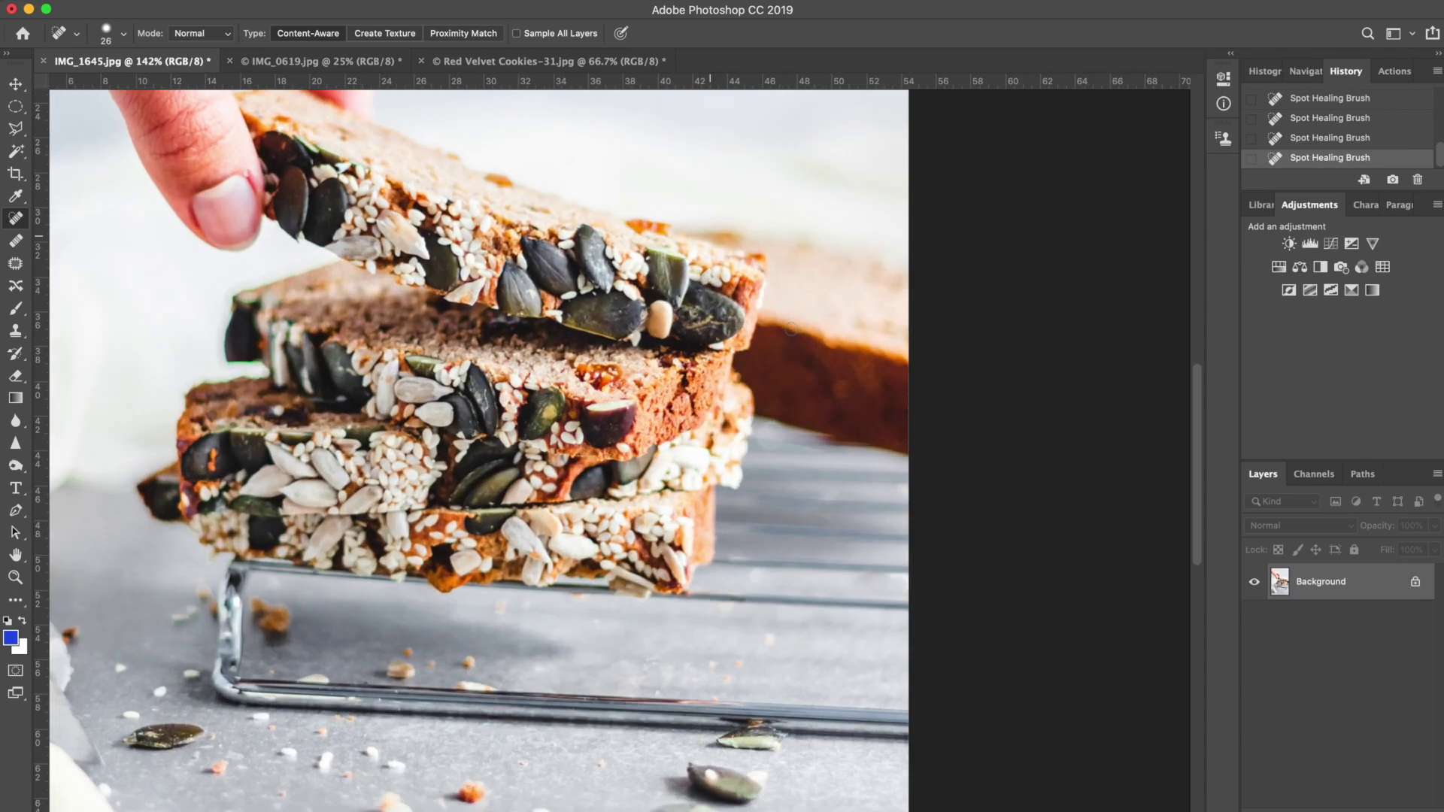
{"action": "scroll", "coordinate": [791, 329], "scroll_direction": "up", "scroll_amount": 2}
{"action": "scroll", "coordinate": [791, 328], "scroll_direction": "right", "scroll_amount": 2}
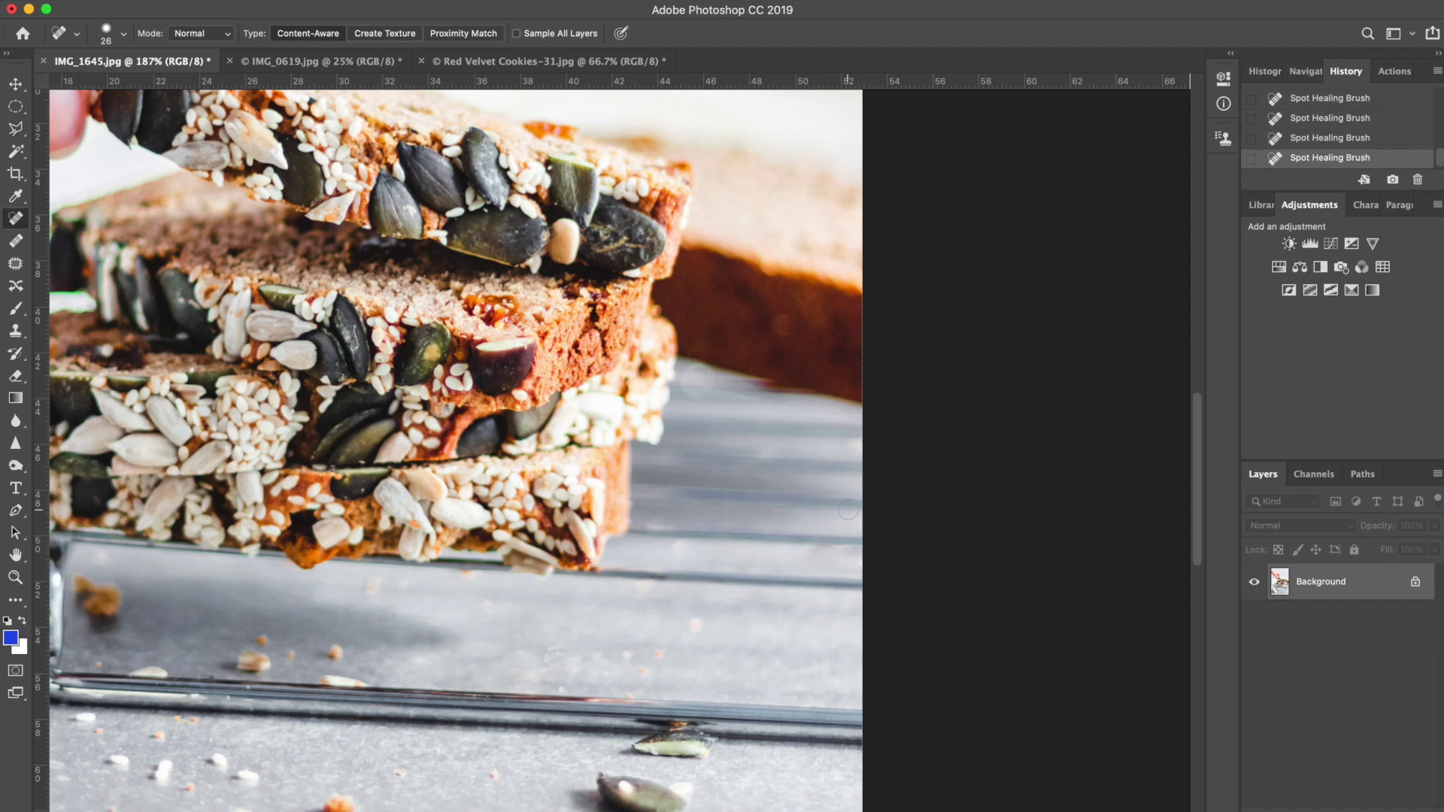
{"action": "key", "text": "super+0"}
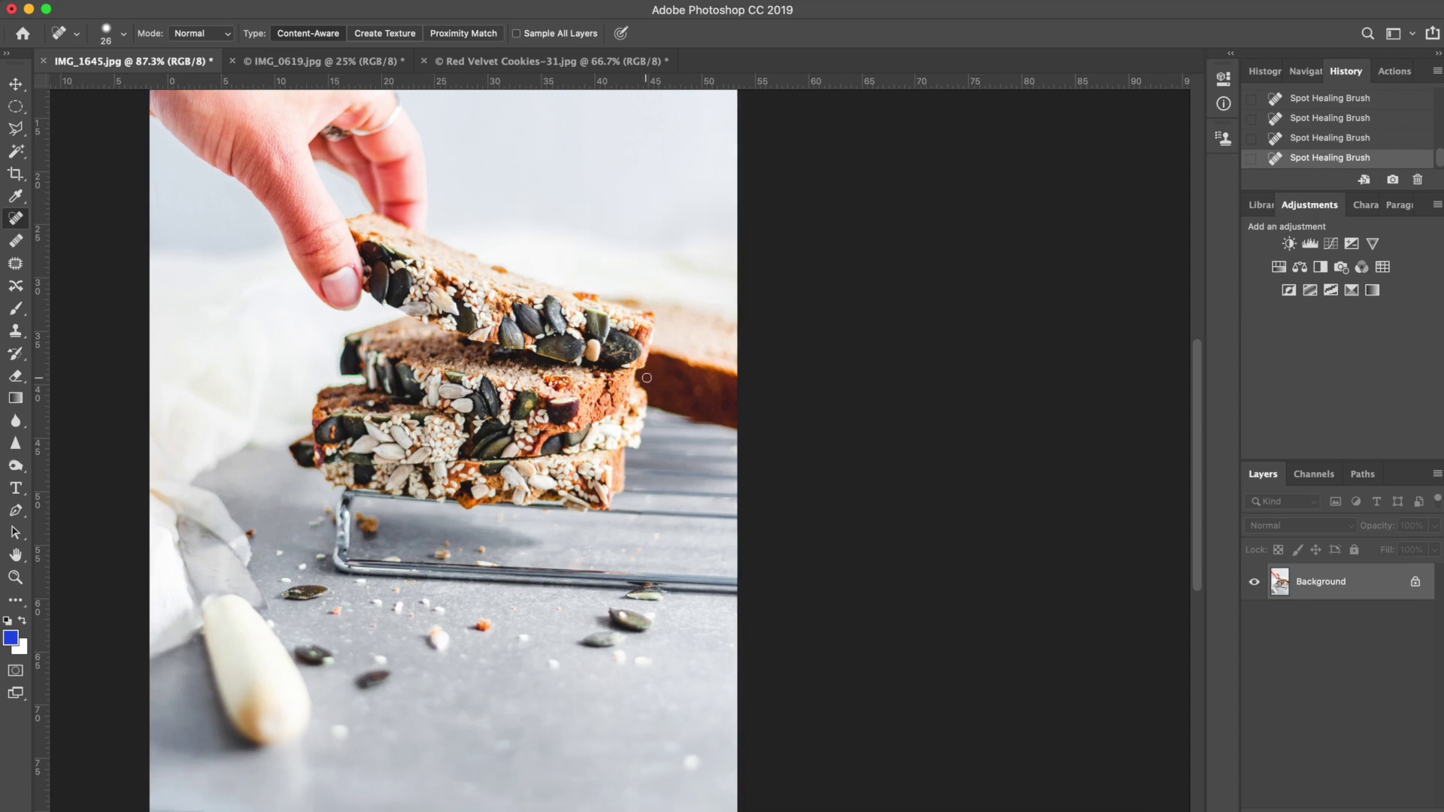
{"action": "scroll", "coordinate": [647, 378], "scroll_direction": "up", "scroll_amount": 5}
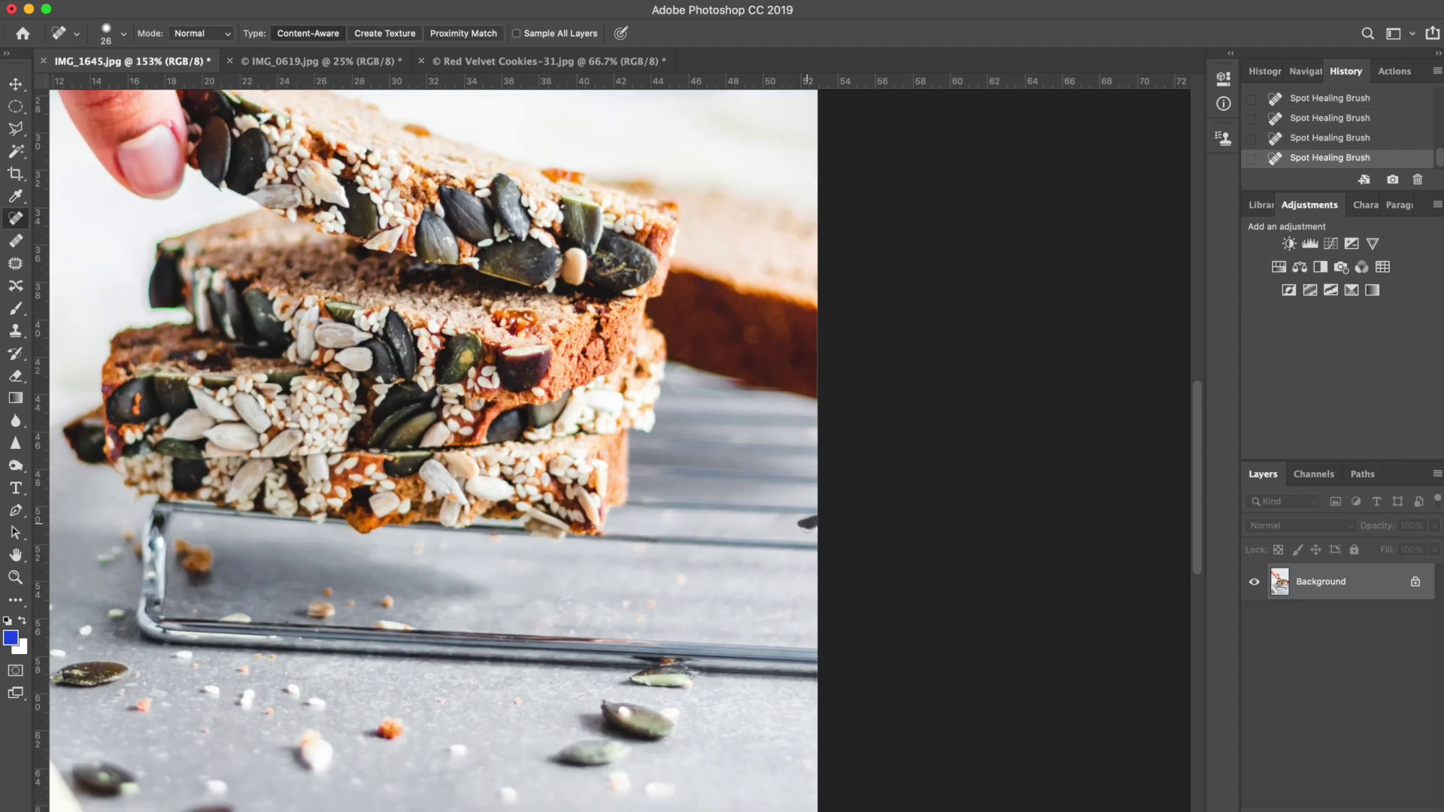
{"action": "scroll", "coordinate": [844, 480], "scroll_direction": "down", "scroll_amount": 3}
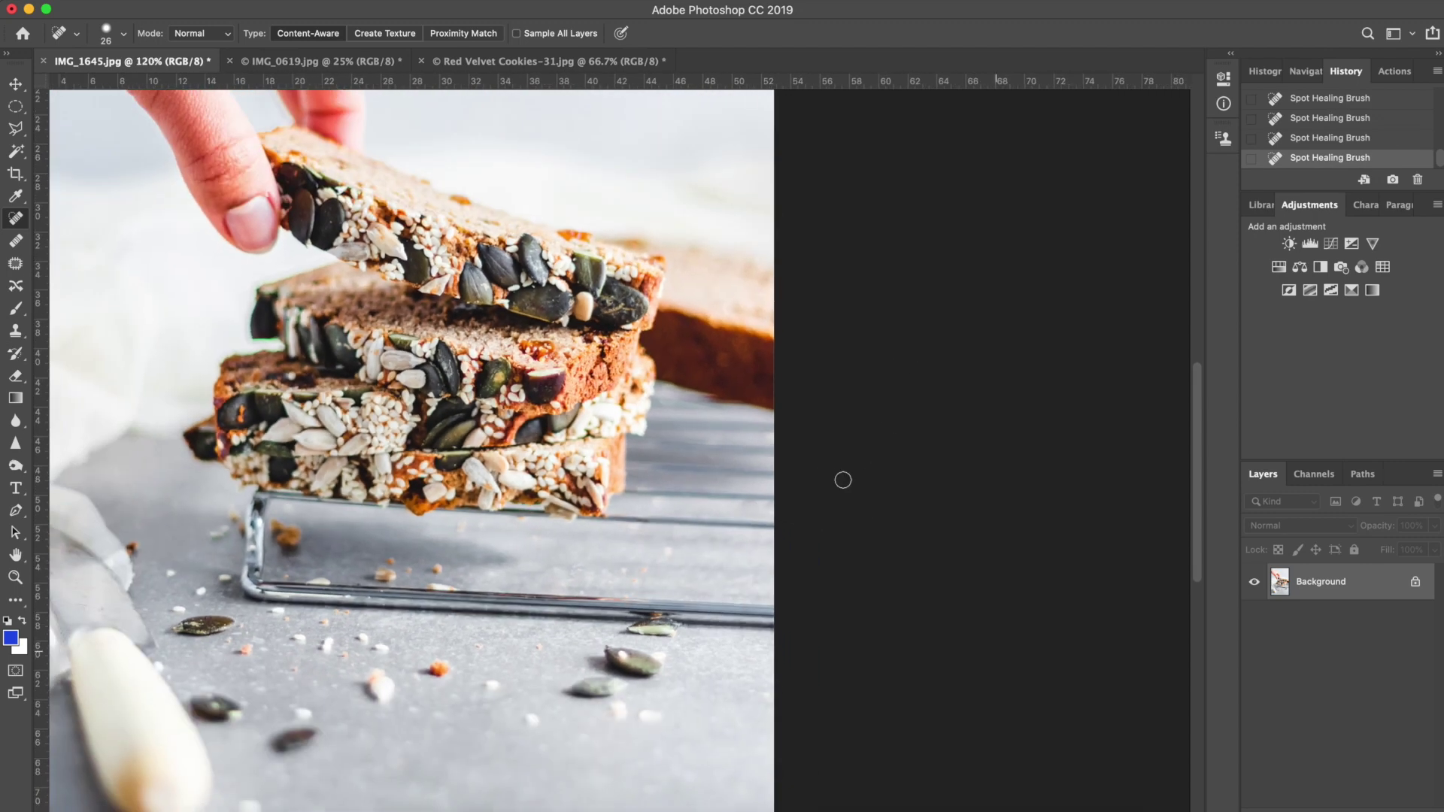
{"action": "scroll", "coordinate": [844, 480], "scroll_direction": "left", "scroll_amount": 5}
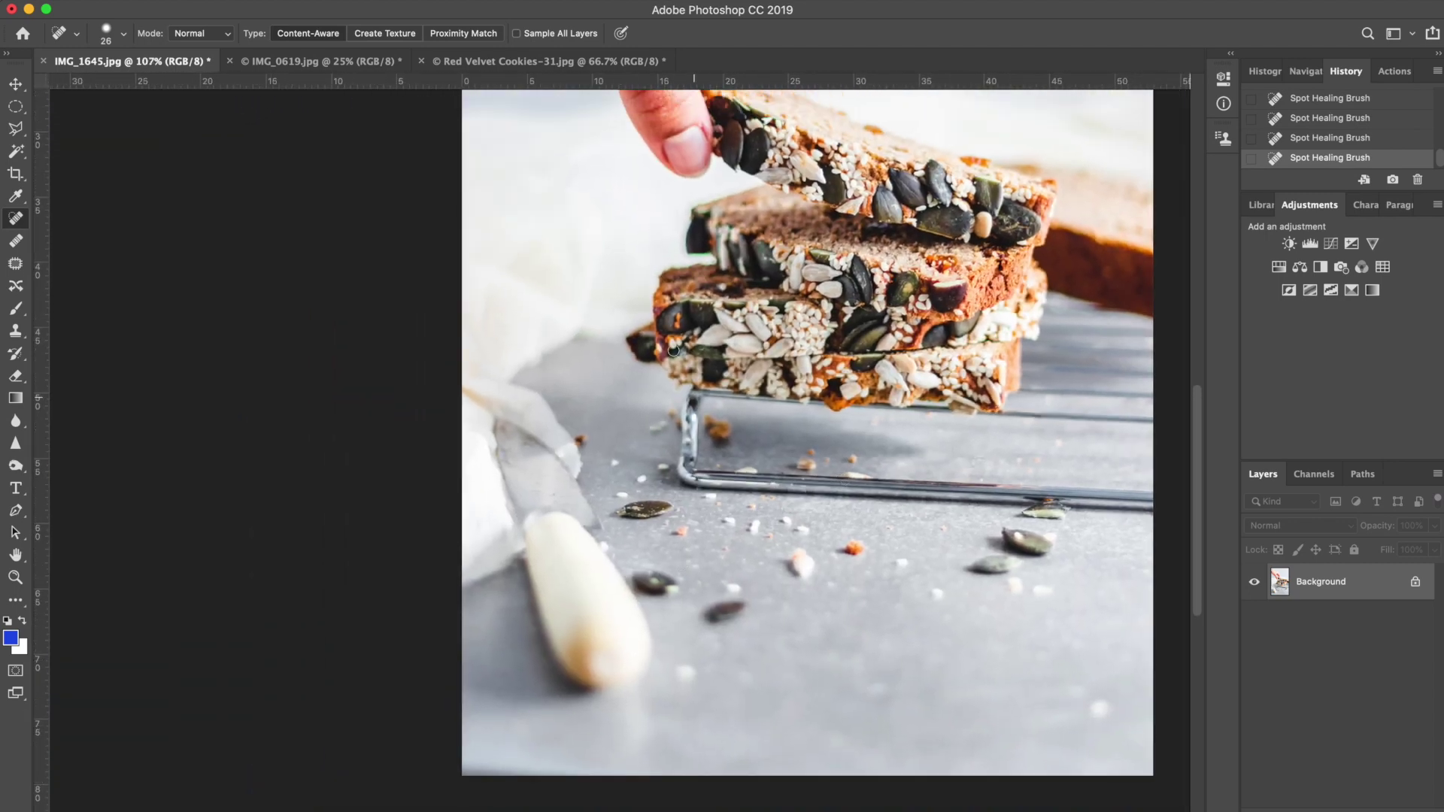
{"action": "mouse_move", "coordinate": [725, 433]}
{"action": "left_mouse_down"}
{"action": "mouse_move", "coordinate": [712, 423]}
{"action": "mouse_move", "coordinate": [715, 442]}
{"action": "left_mouse_up"}
{"action": "scroll", "coordinate": [733, 392], "scroll_direction": "up", "scroll_amount": 5}
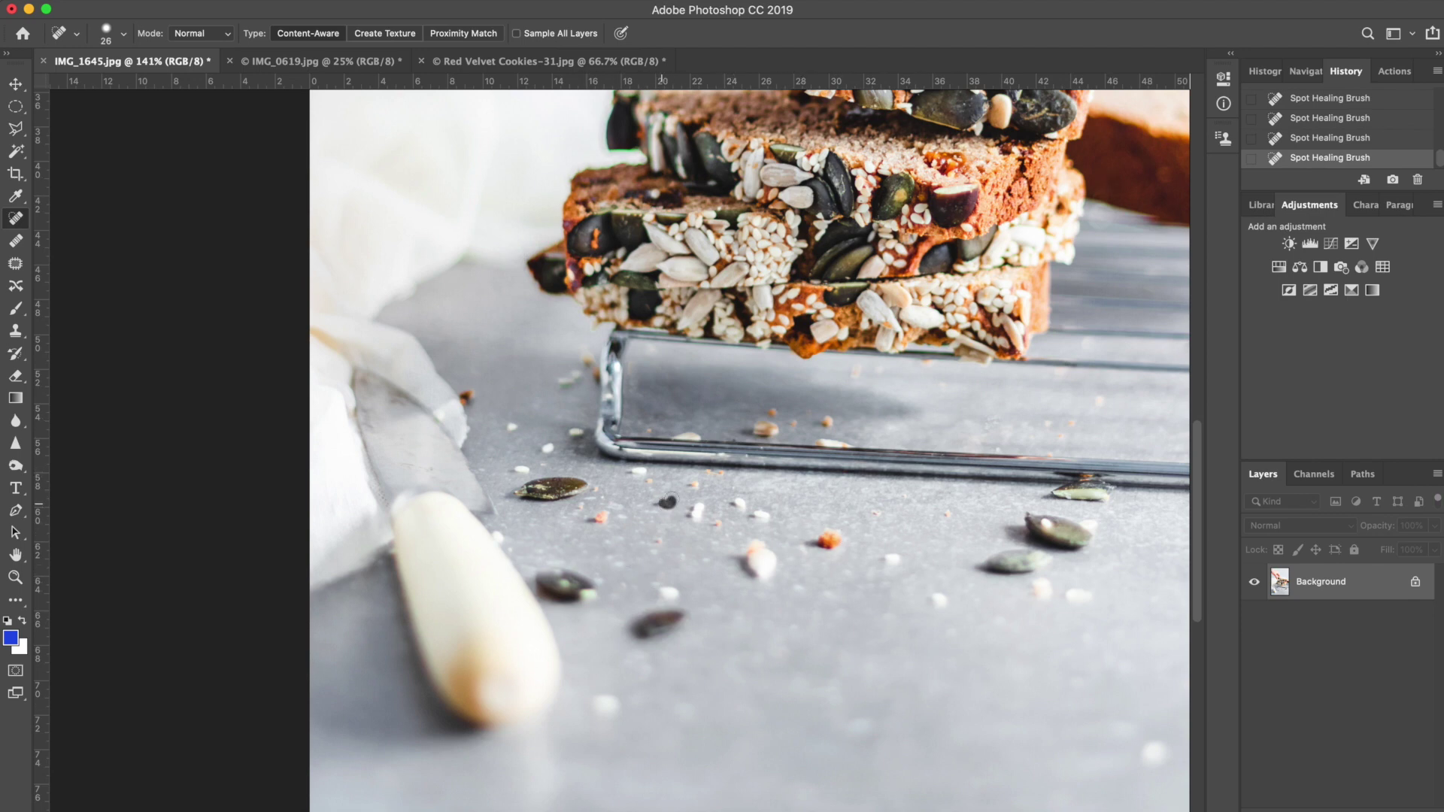
{"action": "scroll", "coordinate": [597, 484], "scroll_direction": "down", "scroll_amount": 1}
{"action": "key", "text": "super+0"}
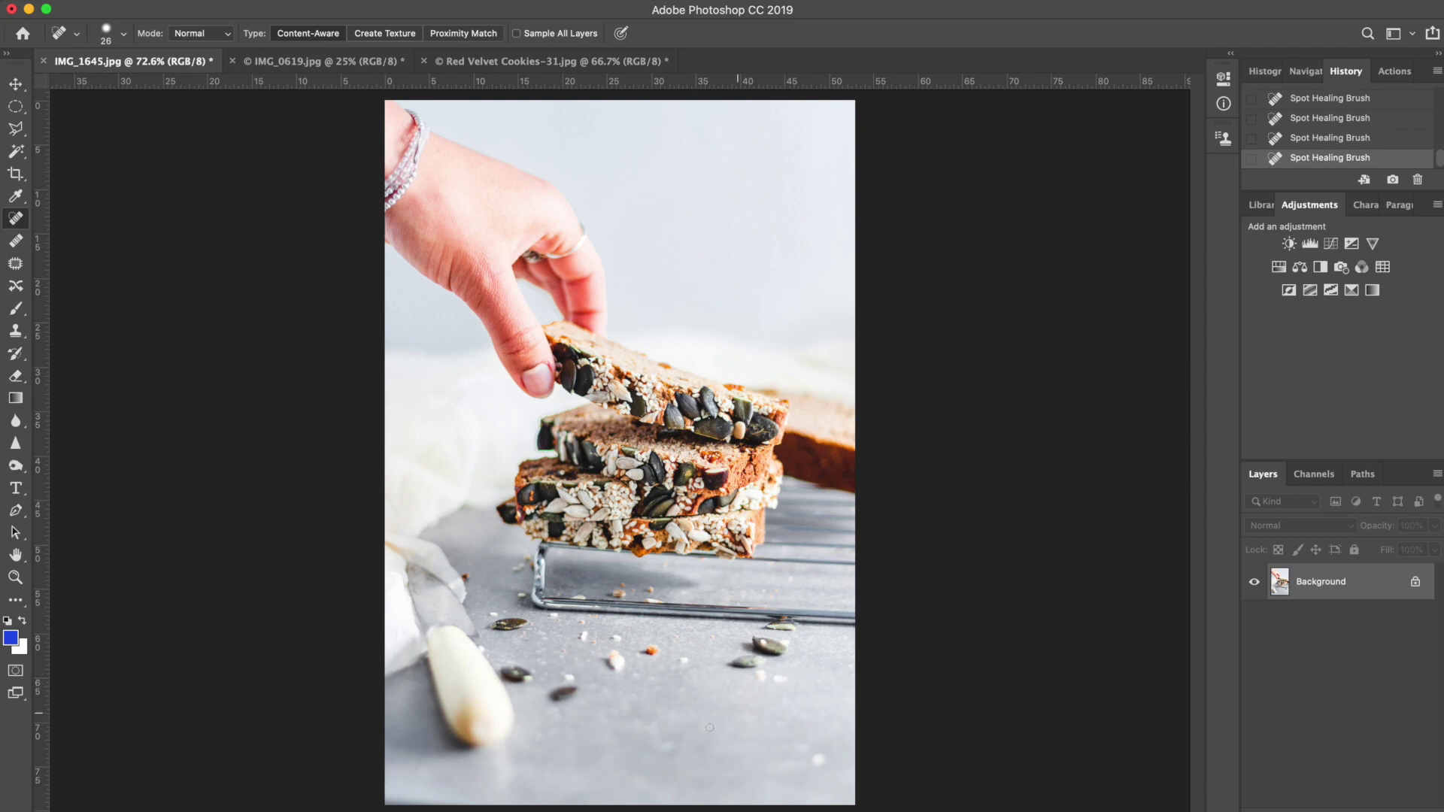
Heal the two specks near the bottom-right and the stray pumpkin seed on the board
{"action": "left_click", "coordinate": [818, 760]}
{"action": "left_click", "coordinate": [778, 680]}
{"action": "mouse_move", "coordinate": [572, 704]}
{"action": "left_mouse_down"}
{"action": "mouse_move", "coordinate": [568, 677]}
{"action": "mouse_move", "coordinate": [558, 702]}
{"action": "mouse_move", "coordinate": [553, 689]}
{"action": "mouse_move", "coordinate": [576, 682]}
{"action": "left_mouse_up"}
Switch to the Move tool and bring up the berry jar photo IMG_0619.jpg
{"action": "scroll", "coordinate": [682, 534], "scroll_direction": "up", "scroll_amount": 5}
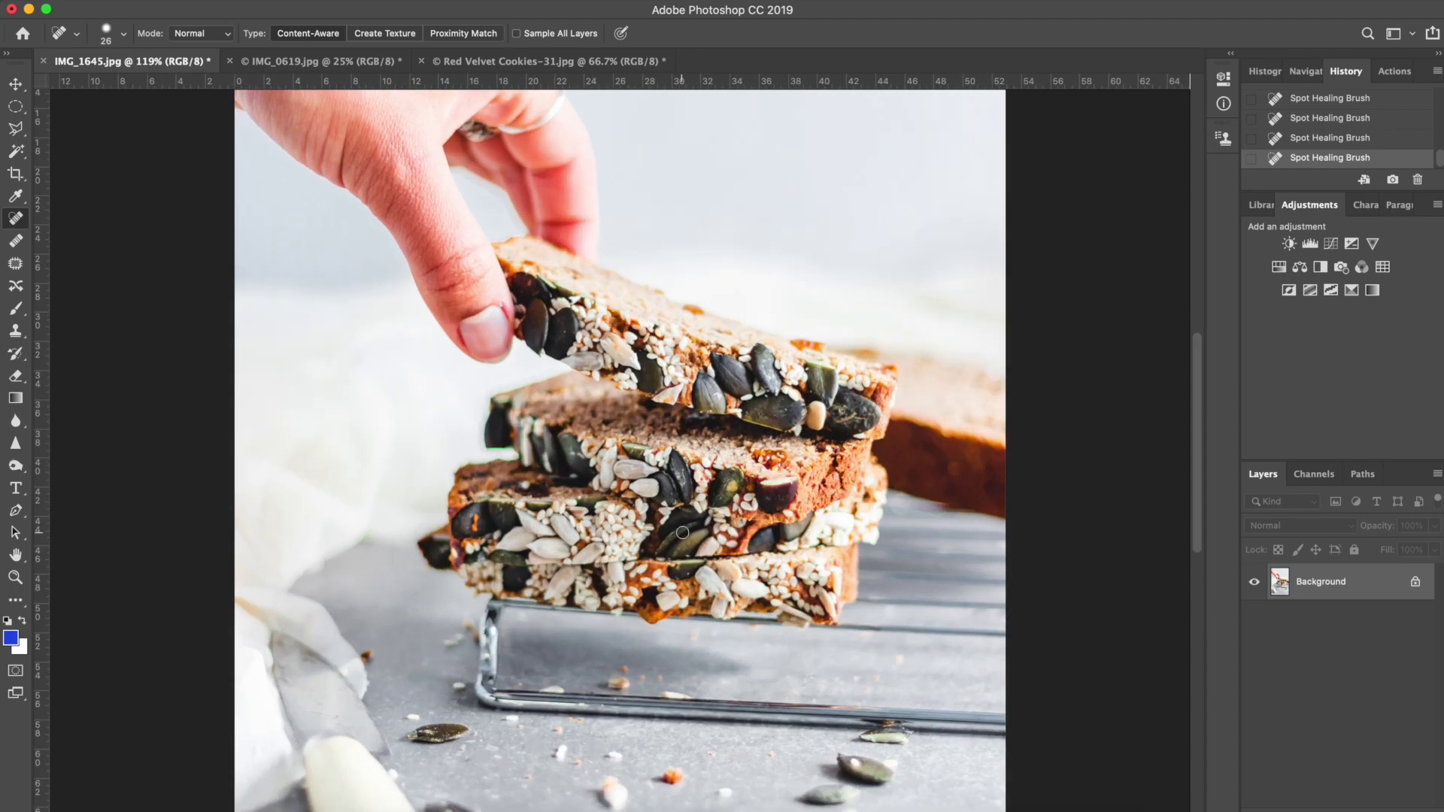
{"action": "scroll", "coordinate": [682, 534], "scroll_direction": "down", "scroll_amount": 5}
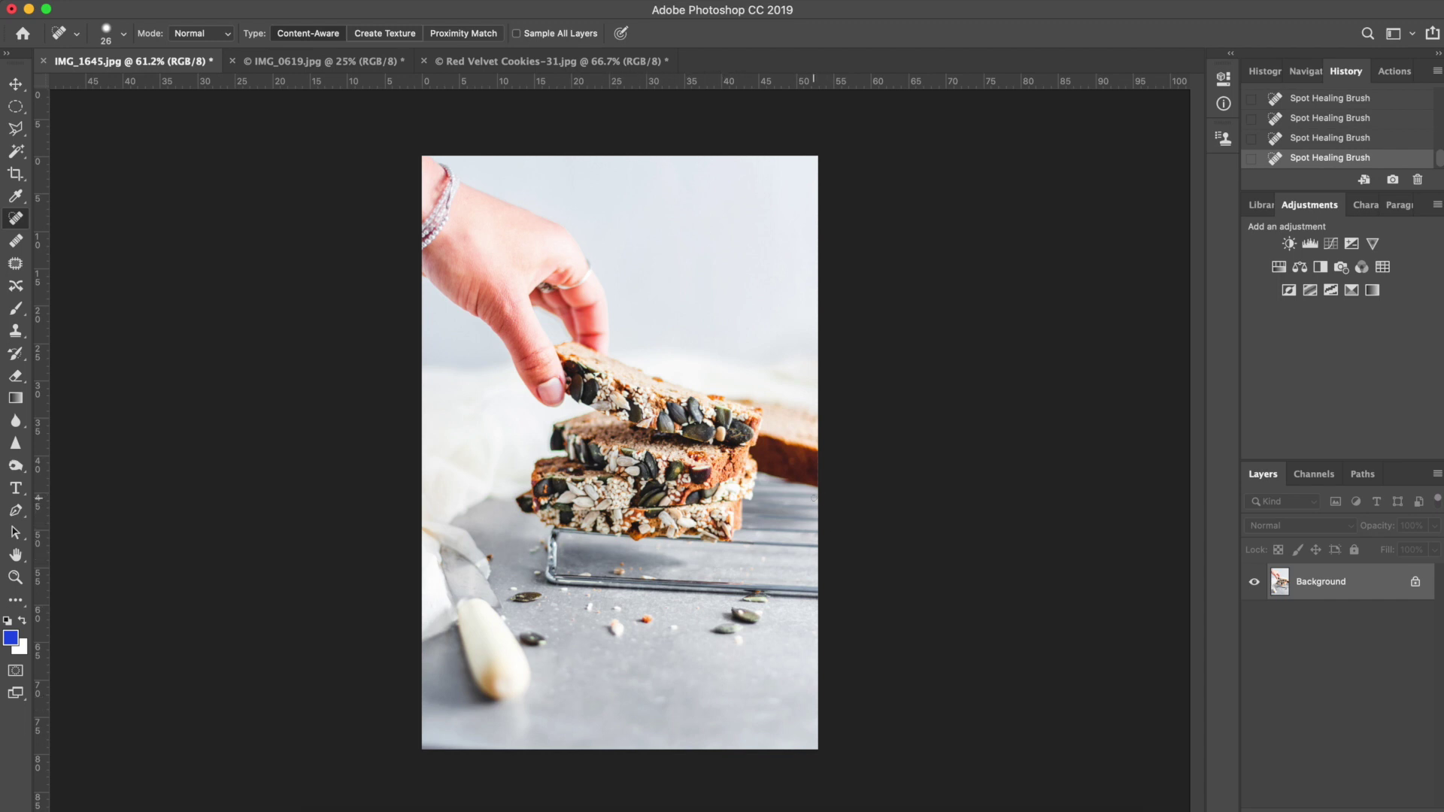
{"action": "key", "text": "v"}
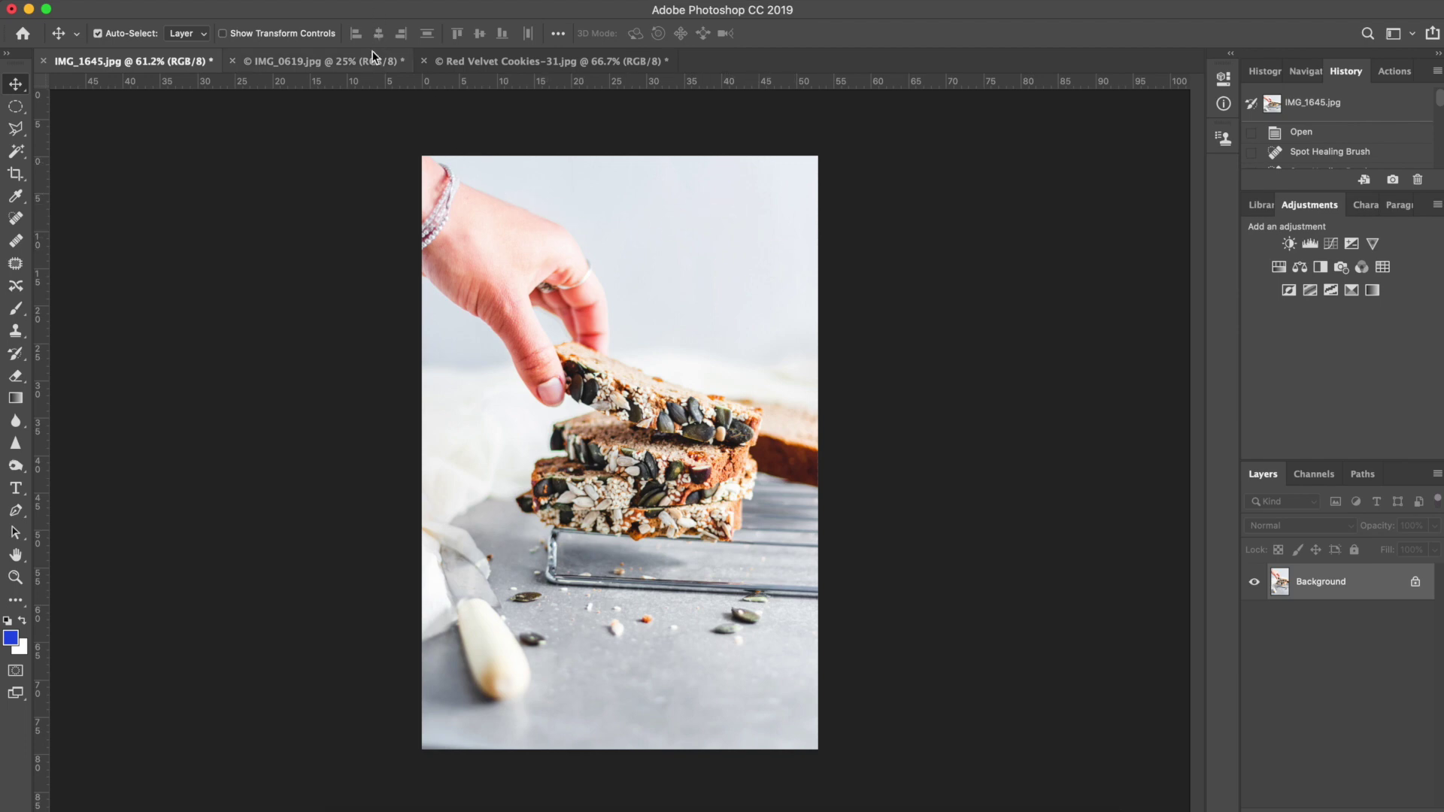
{"action": "left_click", "coordinate": [323, 61]}
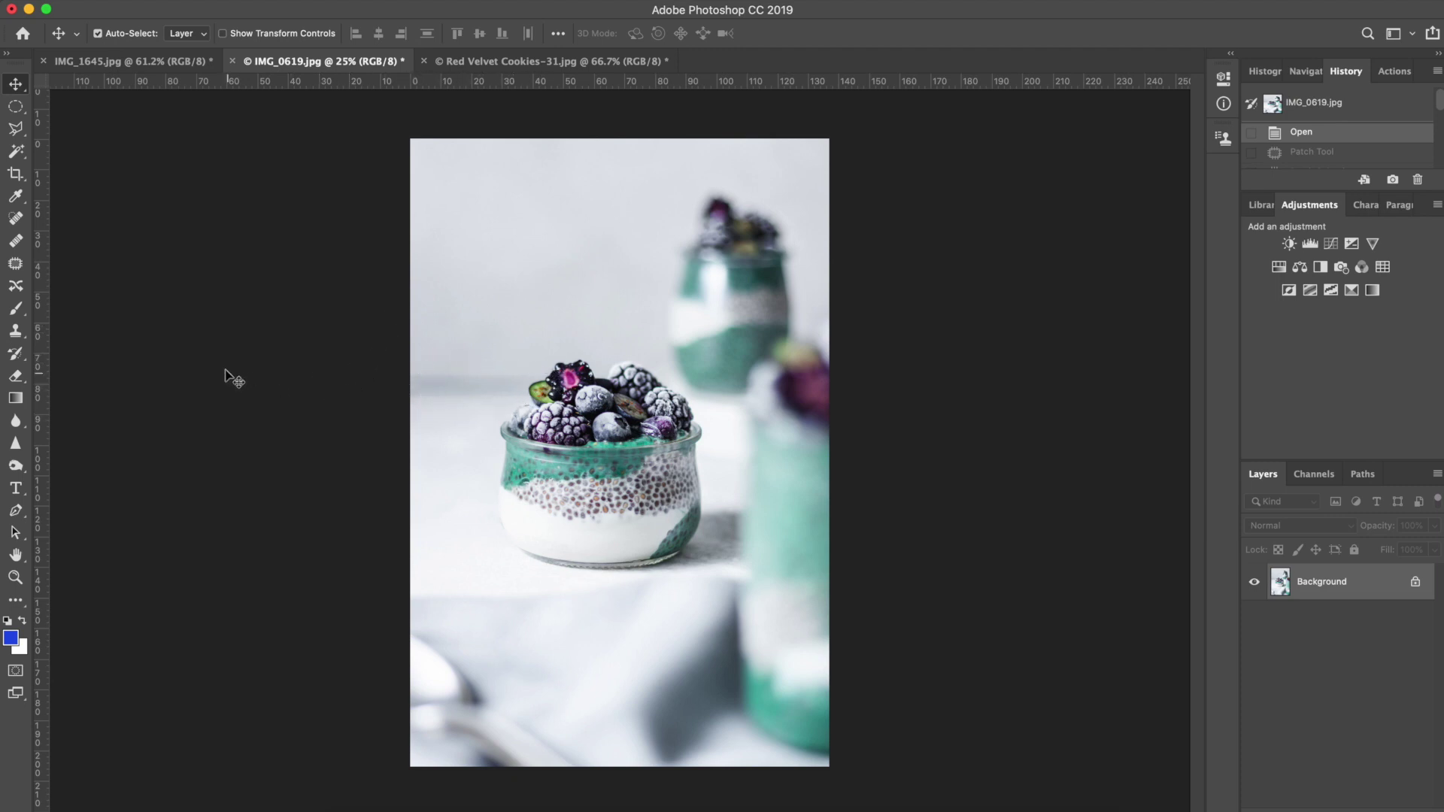
Select the Patch Tool for the IMG_0619.jpg pudding photo
{"action": "left_click", "coordinate": [16, 263]}
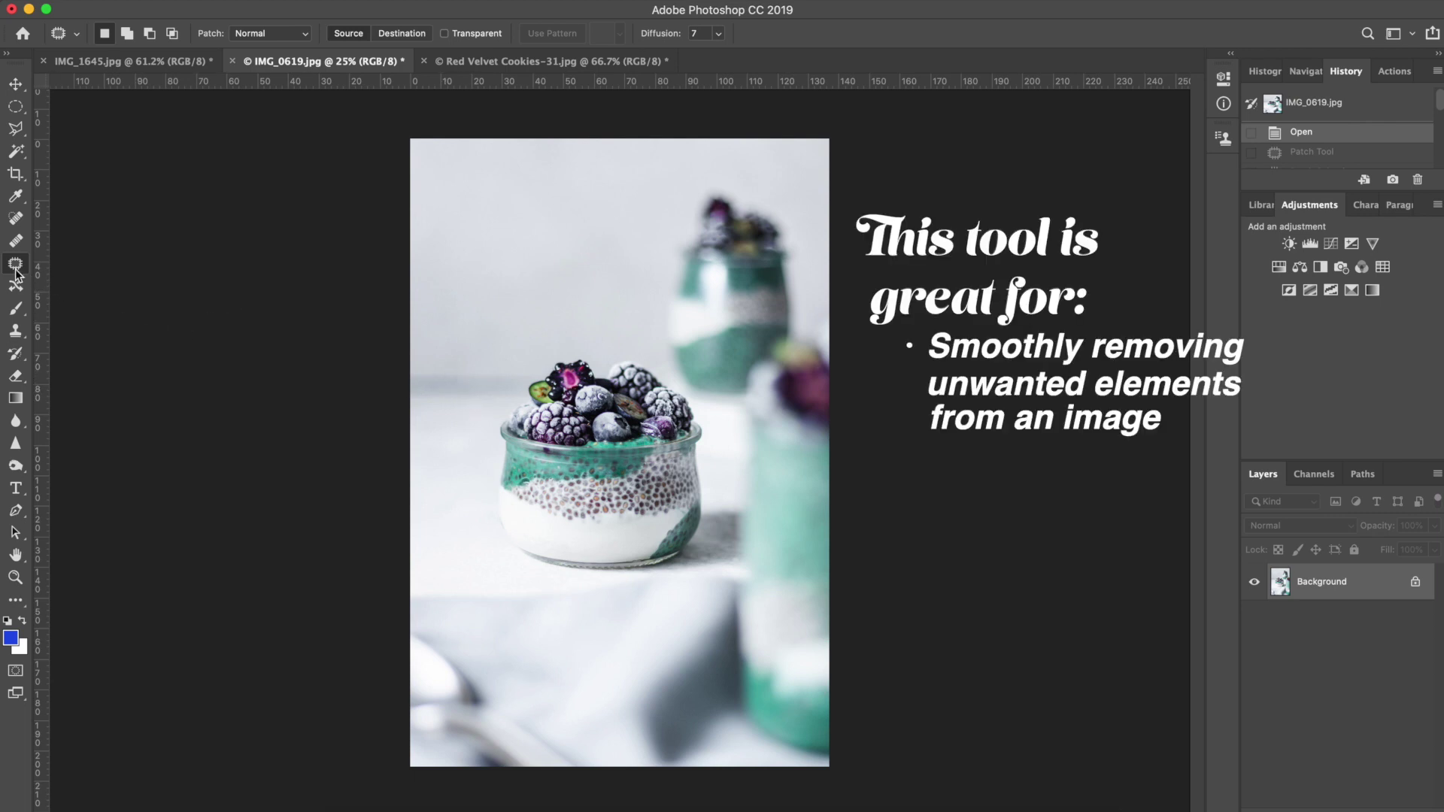
Patch the left-edge area with clean background from above and select the remaining sliver
{"action": "mouse_move", "coordinate": [414, 357]}
{"action": "left_mouse_down"}
{"action": "mouse_move", "coordinate": [413, 407]}
{"action": "mouse_move", "coordinate": [428, 413]}
{"action": "mouse_move", "coordinate": [520, 402]}
{"action": "mouse_move", "coordinate": [532, 369]}
{"action": "mouse_move", "coordinate": [413, 353]}
{"action": "left_mouse_up"}
{"action": "left_click_drag", "start_coordinate": [439, 422], "coordinate": [471, 467]}
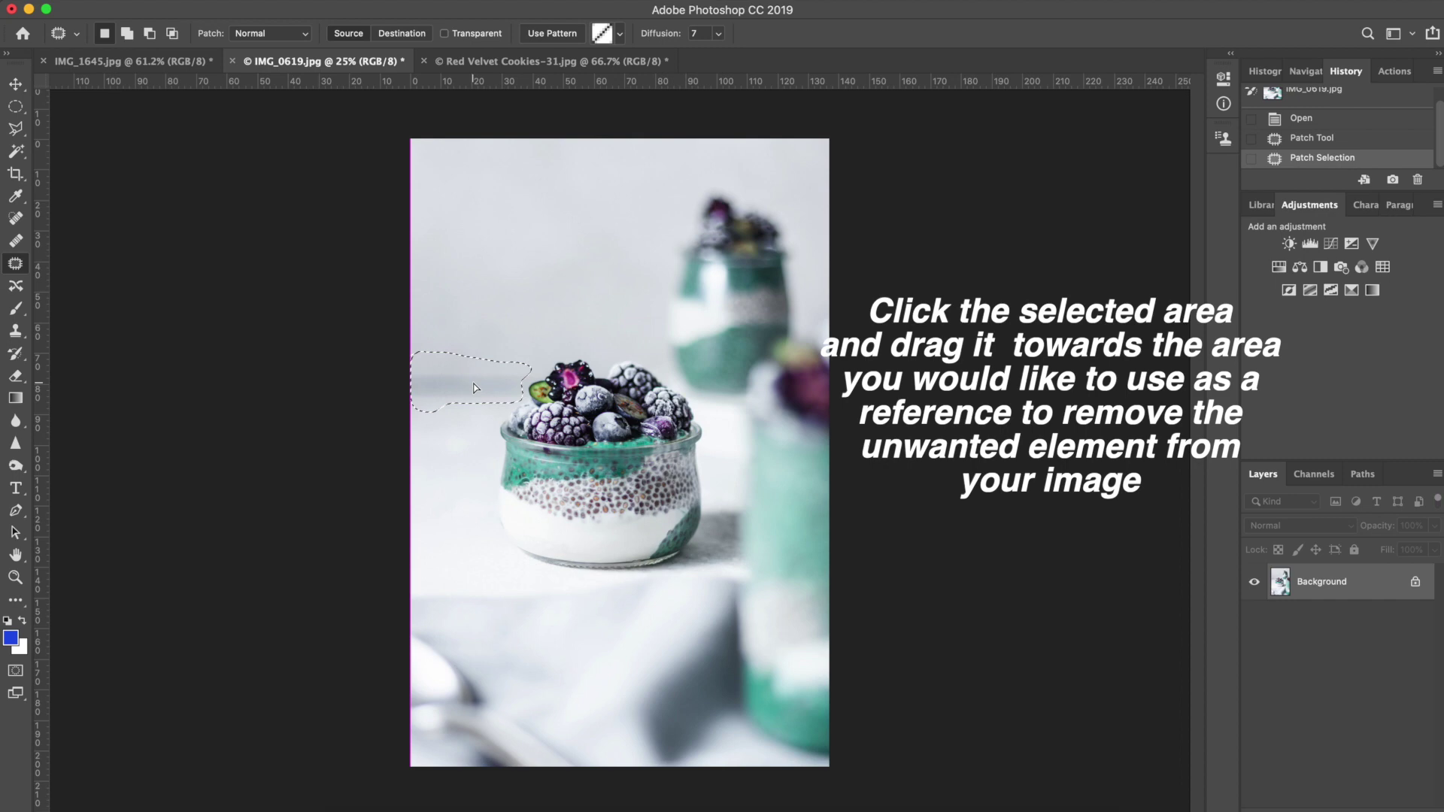
{"action": "left_click_drag", "start_coordinate": [474, 388], "coordinate": [469, 341]}
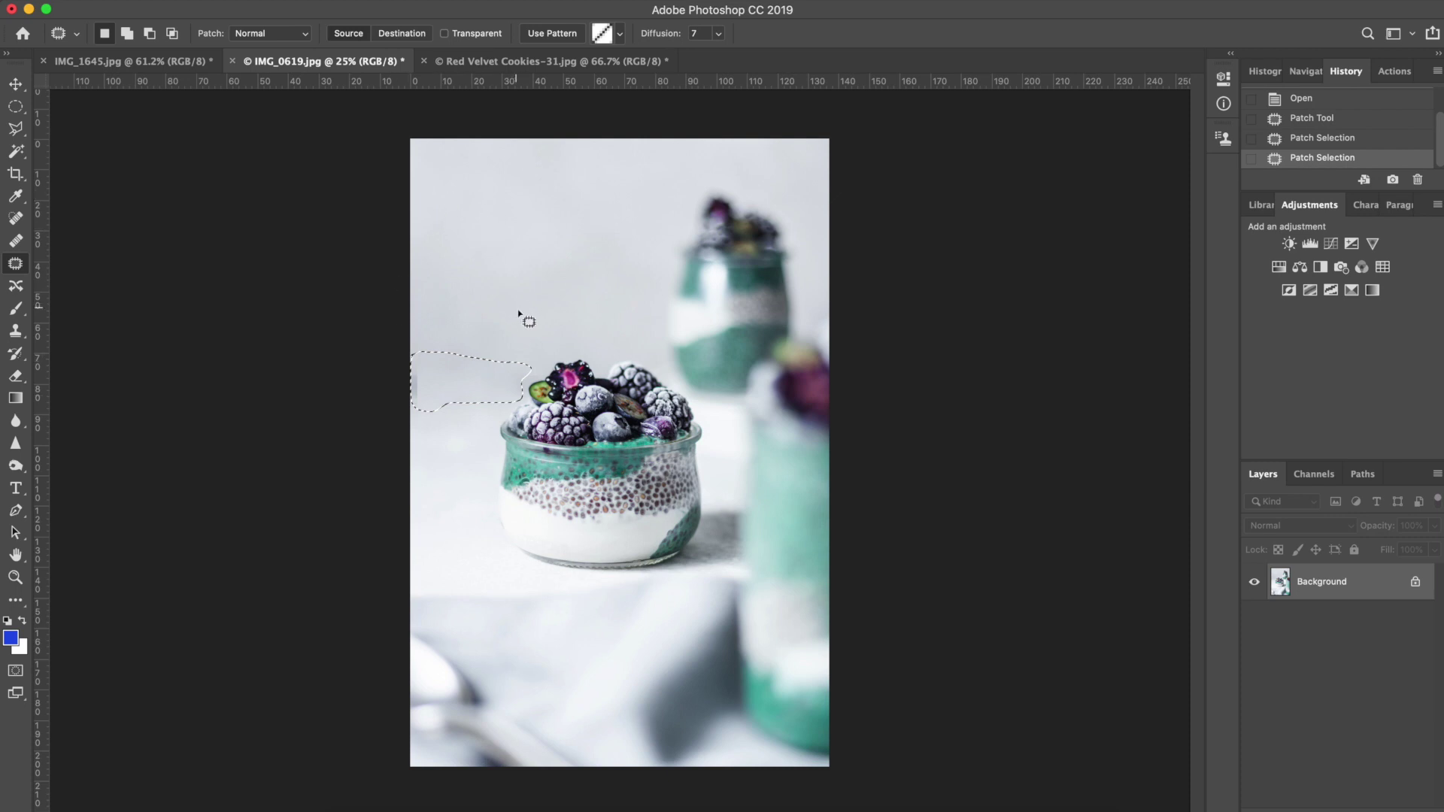
{"action": "key", "text": "super+d"}
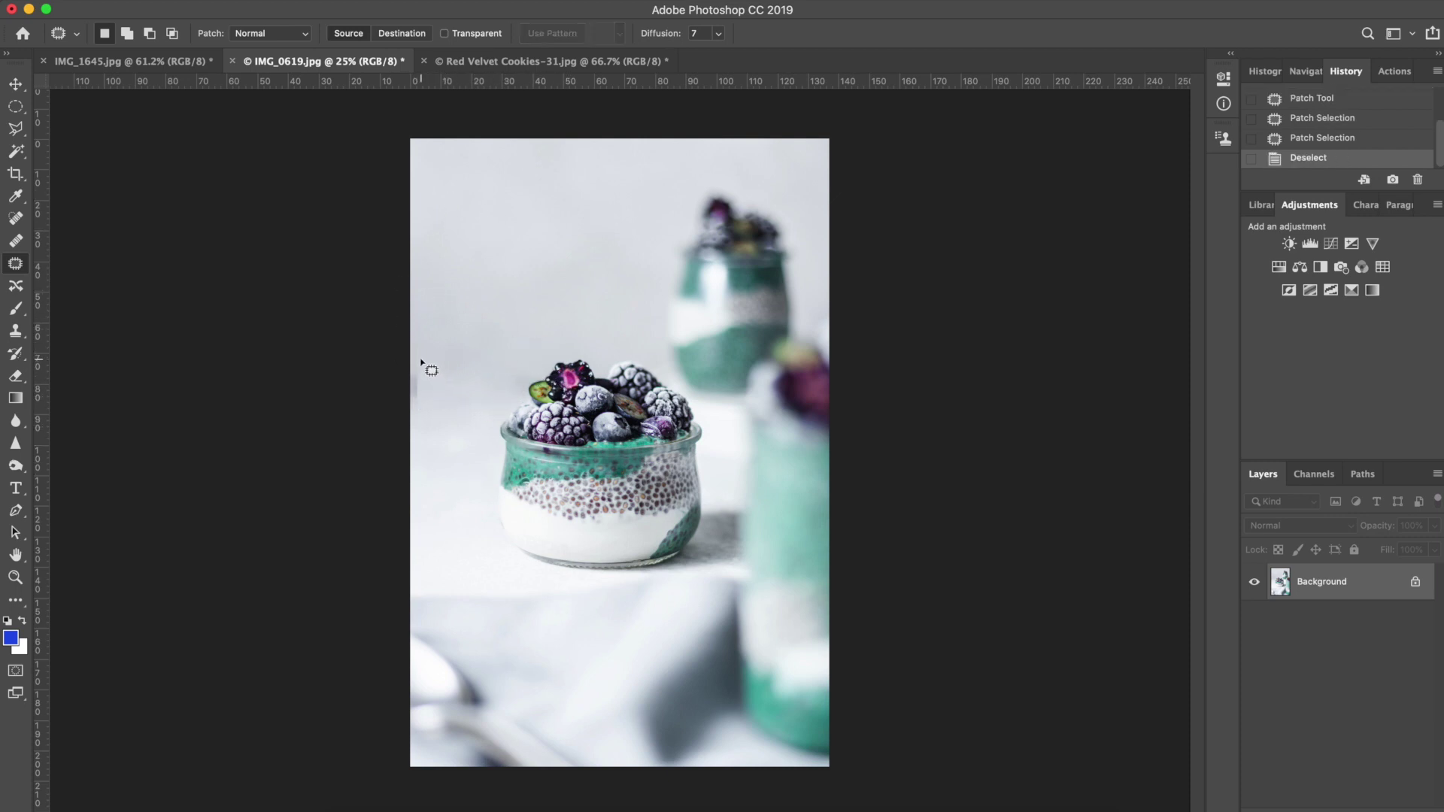
{"action": "mouse_move", "coordinate": [420, 362]}
{"action": "left_mouse_down"}
{"action": "mouse_move", "coordinate": [408, 411]}
{"action": "mouse_move", "coordinate": [426, 404]}
{"action": "mouse_move", "coordinate": [423, 352]}
{"action": "mouse_move", "coordinate": [442, 385]}
{"action": "left_mouse_up"}
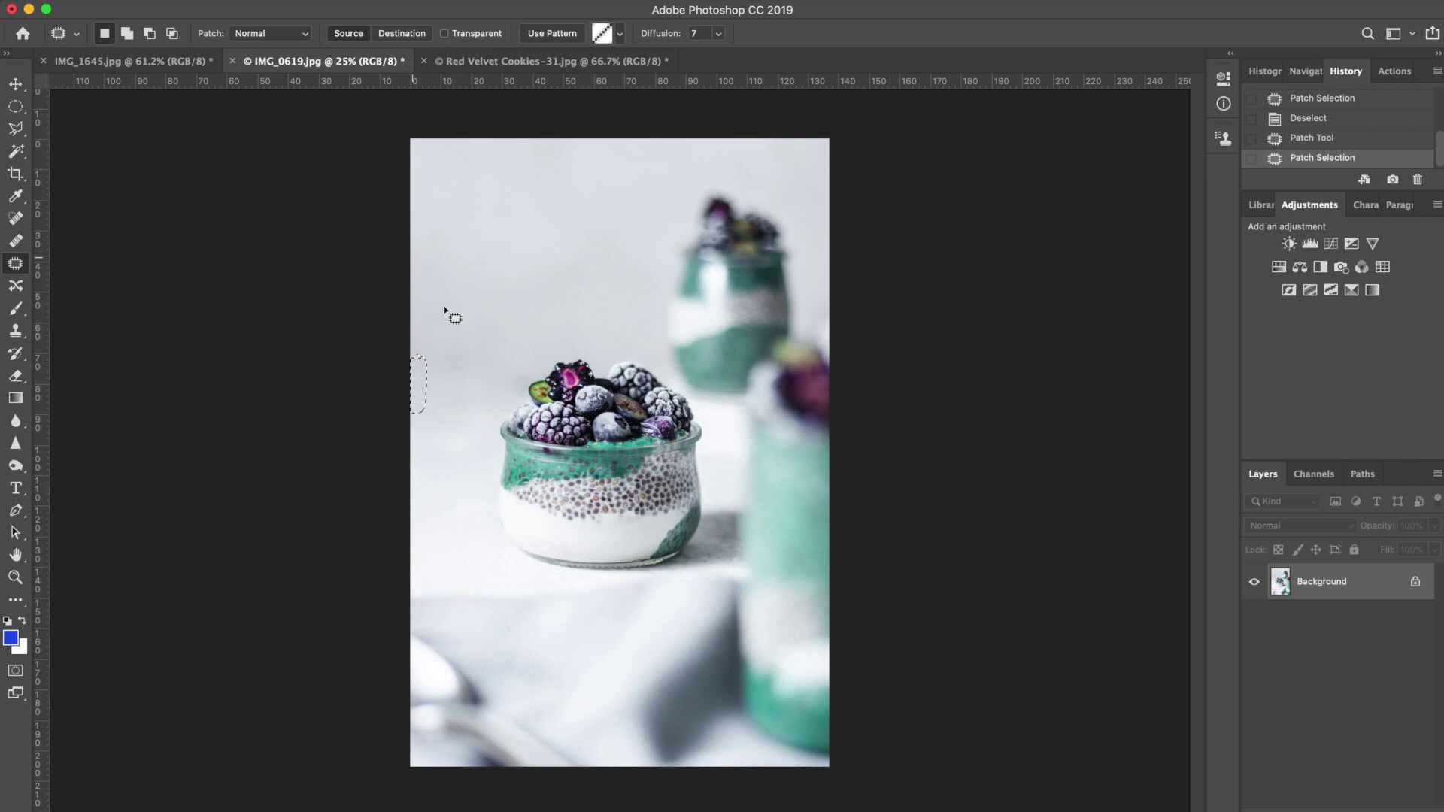
Deselect the finished left-edge patch and switch to Red Velvet Cookies-31.jpg
{"action": "left_click", "coordinate": [452, 340]}
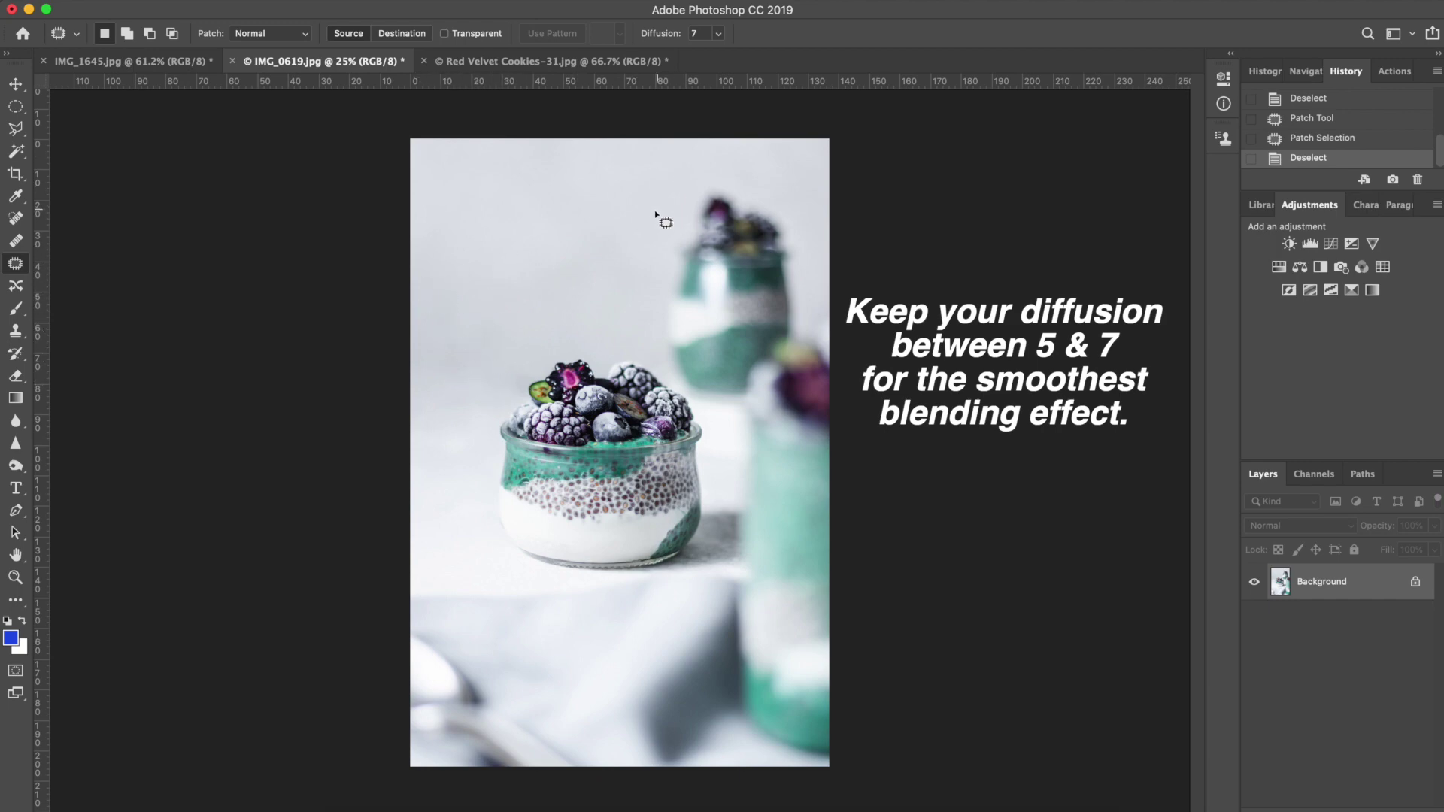
{"action": "left_click", "coordinate": [573, 64]}
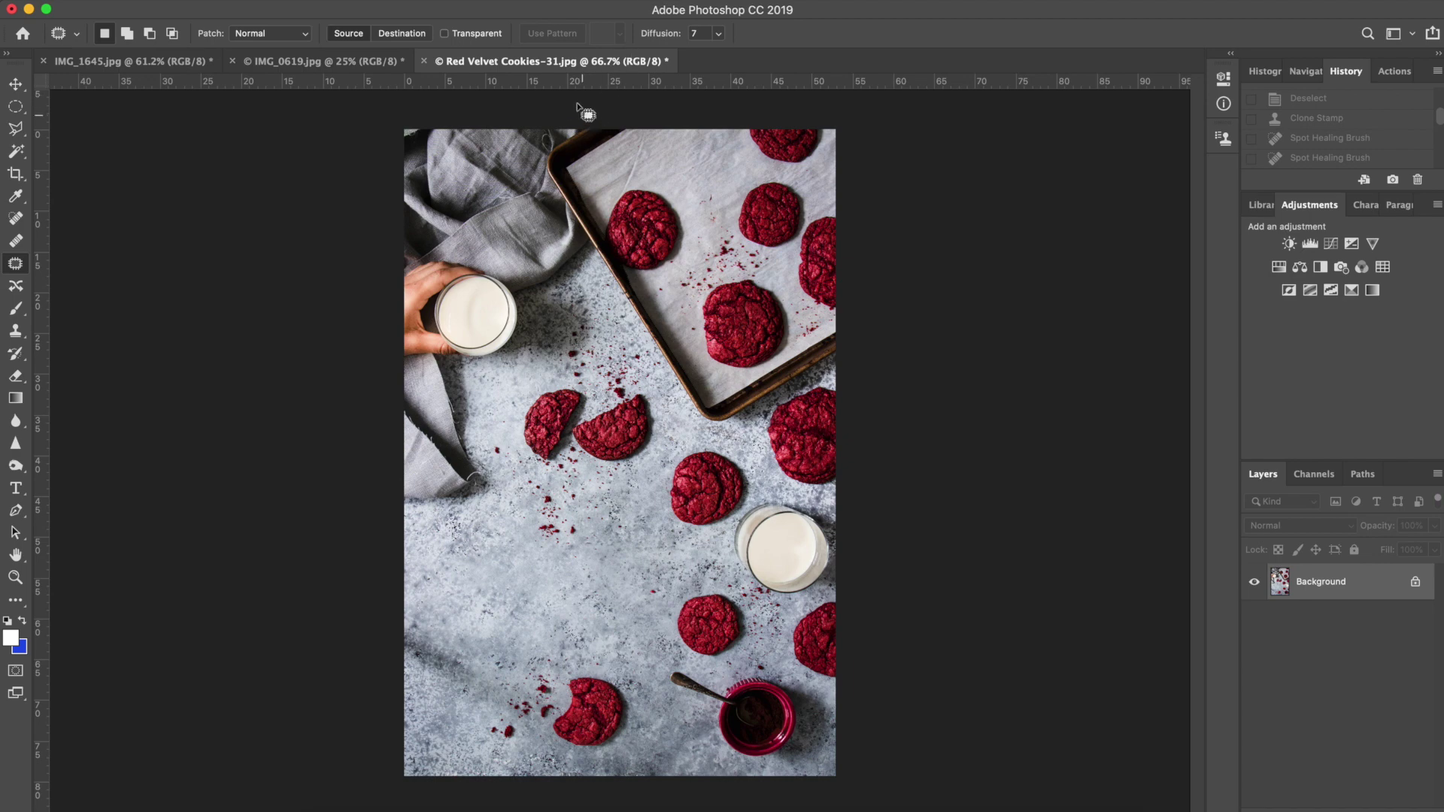
Select the Clone Stamp Tool and zoom in on the cookies photo
{"action": "left_click", "coordinate": [18, 335]}
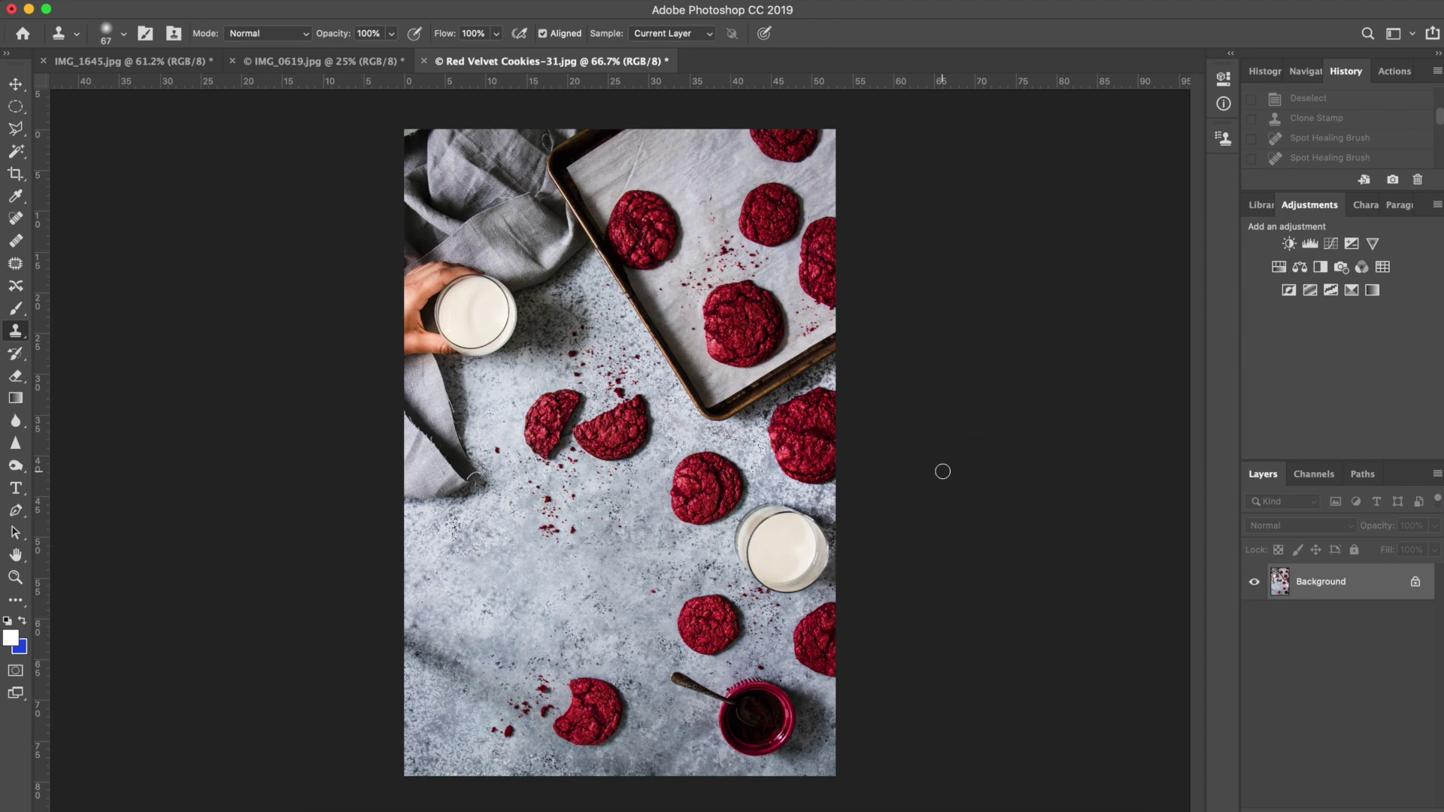
{"action": "scroll", "coordinate": [711, 614], "scroll_direction": "up", "scroll_amount": 3}
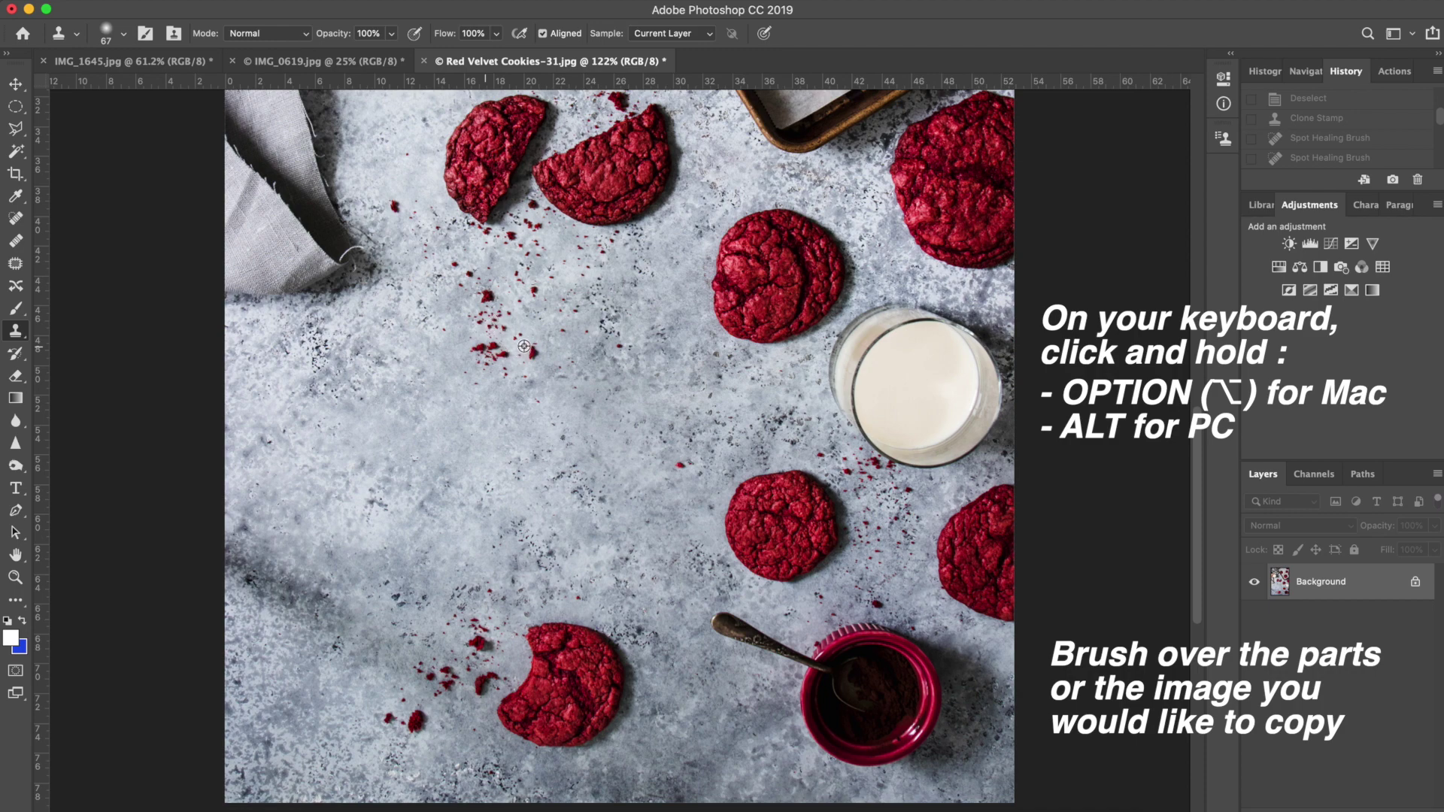
Sample the existing red crumbs and clone them onto the bare countertop in two strokes
{"action": "left_click", "coordinate": [524, 346], "text": "alt"}
{"action": "left_click", "coordinate": [700, 484]}
{"action": "mouse_move", "coordinate": [699, 484]}
{"action": "left_mouse_down"}
{"action": "mouse_move", "coordinate": [691, 514]}
{"action": "mouse_move", "coordinate": [678, 506]}
{"action": "mouse_move", "coordinate": [711, 488]}
{"action": "mouse_move", "coordinate": [708, 464]}
{"action": "left_mouse_up"}
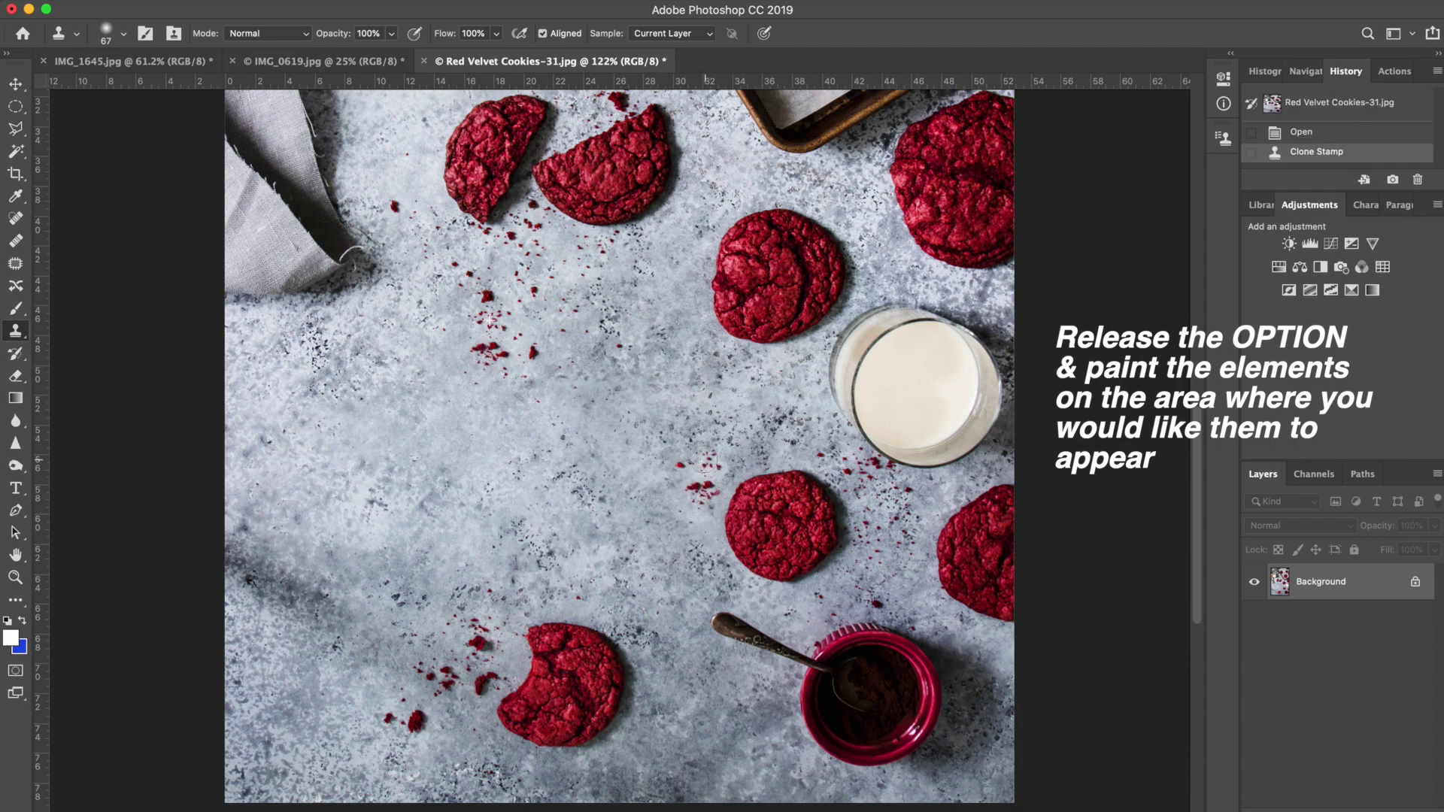
{"action": "scroll", "coordinate": [705, 461], "scroll_direction": "up", "scroll_amount": 5}
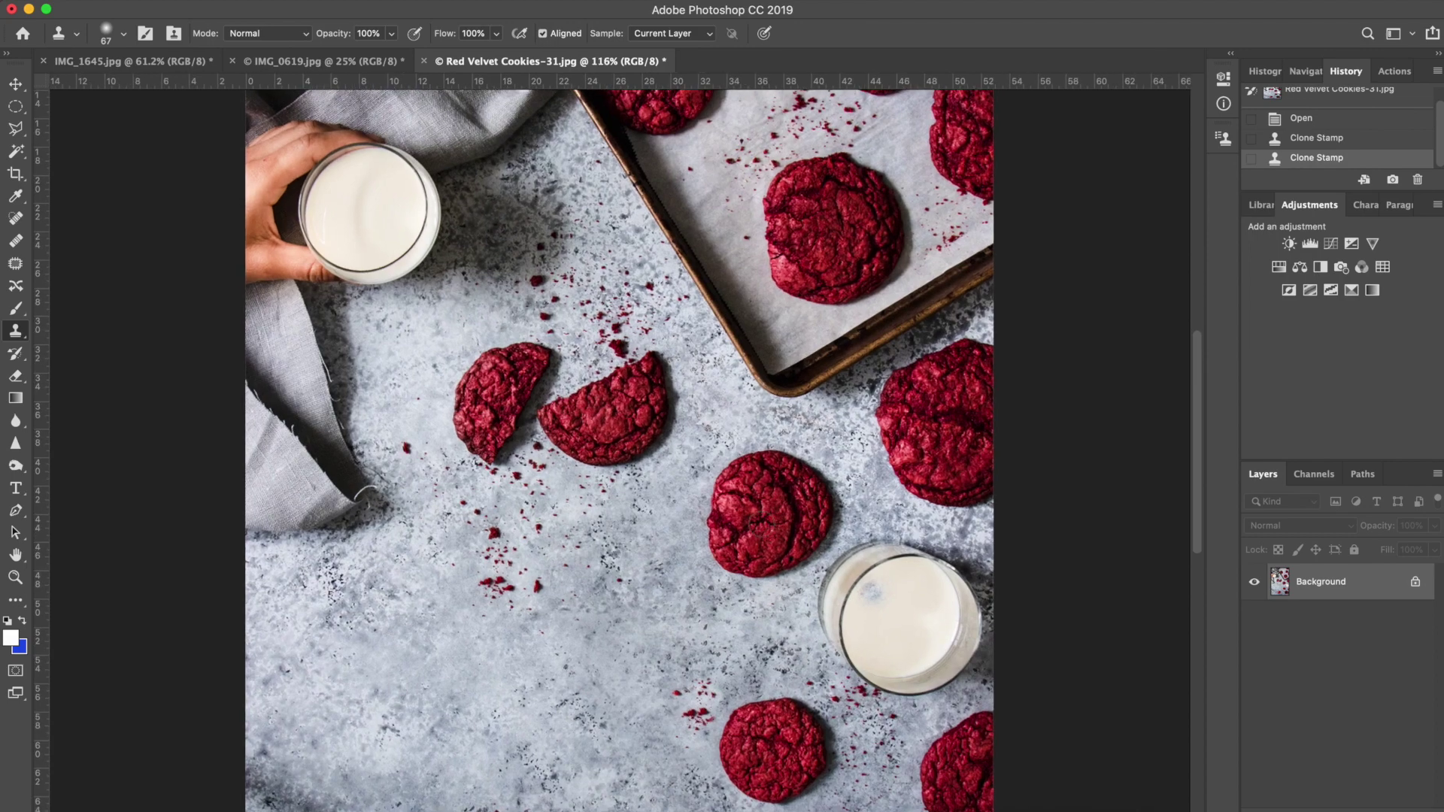
{"action": "scroll", "coordinate": [760, 523], "scroll_direction": "down", "scroll_amount": 5}
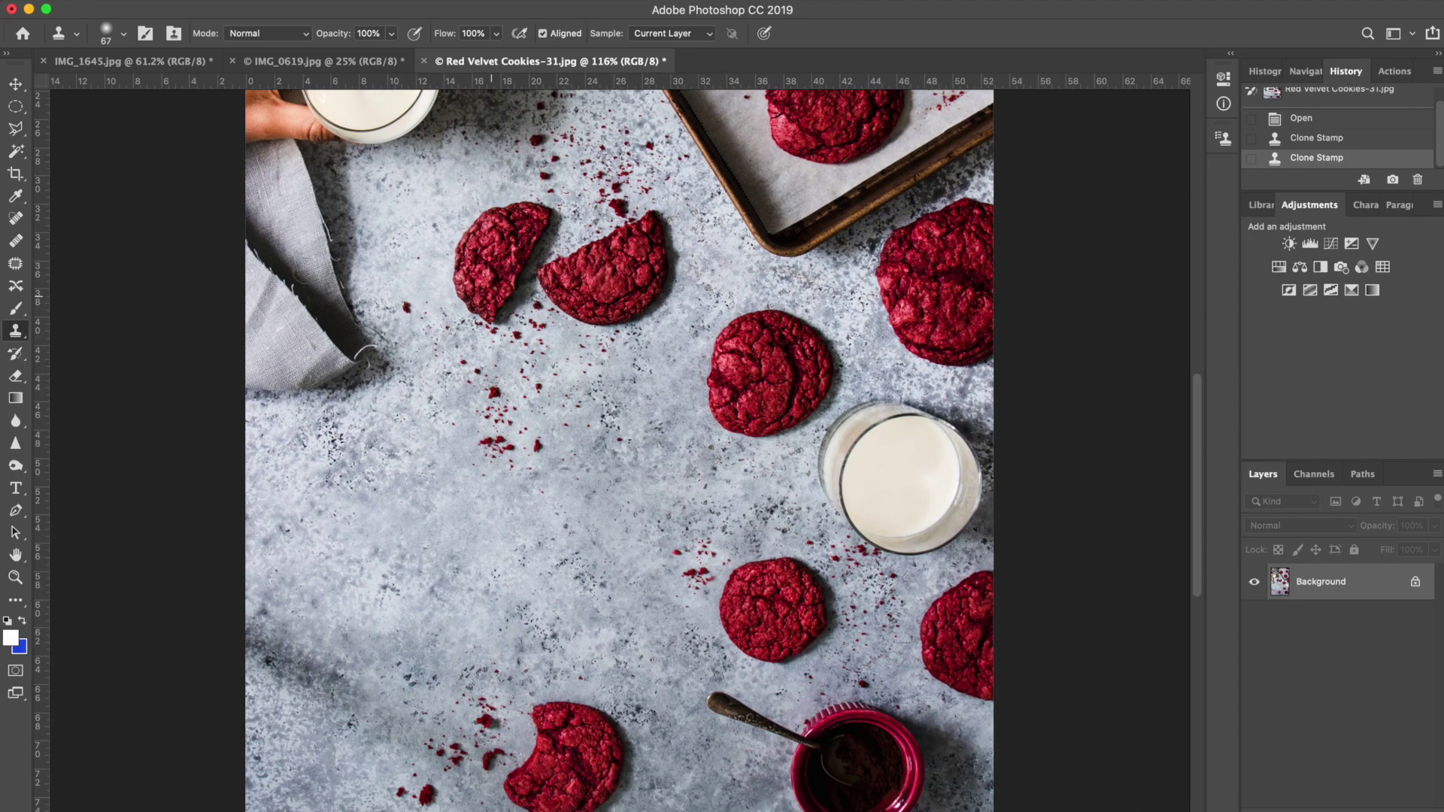
{"action": "left_click", "coordinate": [15, 218]}
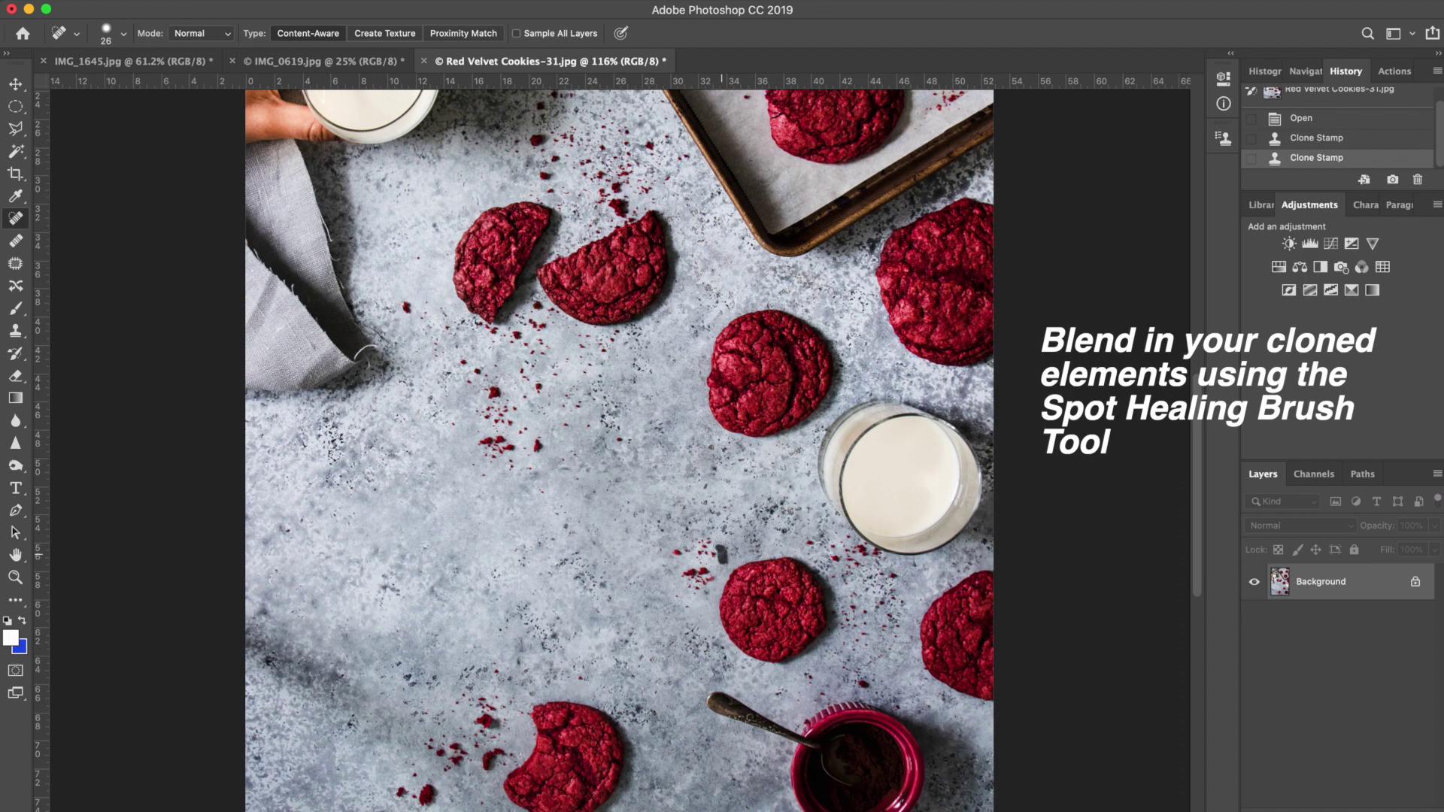
Spot-heal four stray cloned crumbs so they blend into the countertop
{"action": "left_click", "coordinate": [718, 560]}
{"action": "left_click", "coordinate": [717, 558]}
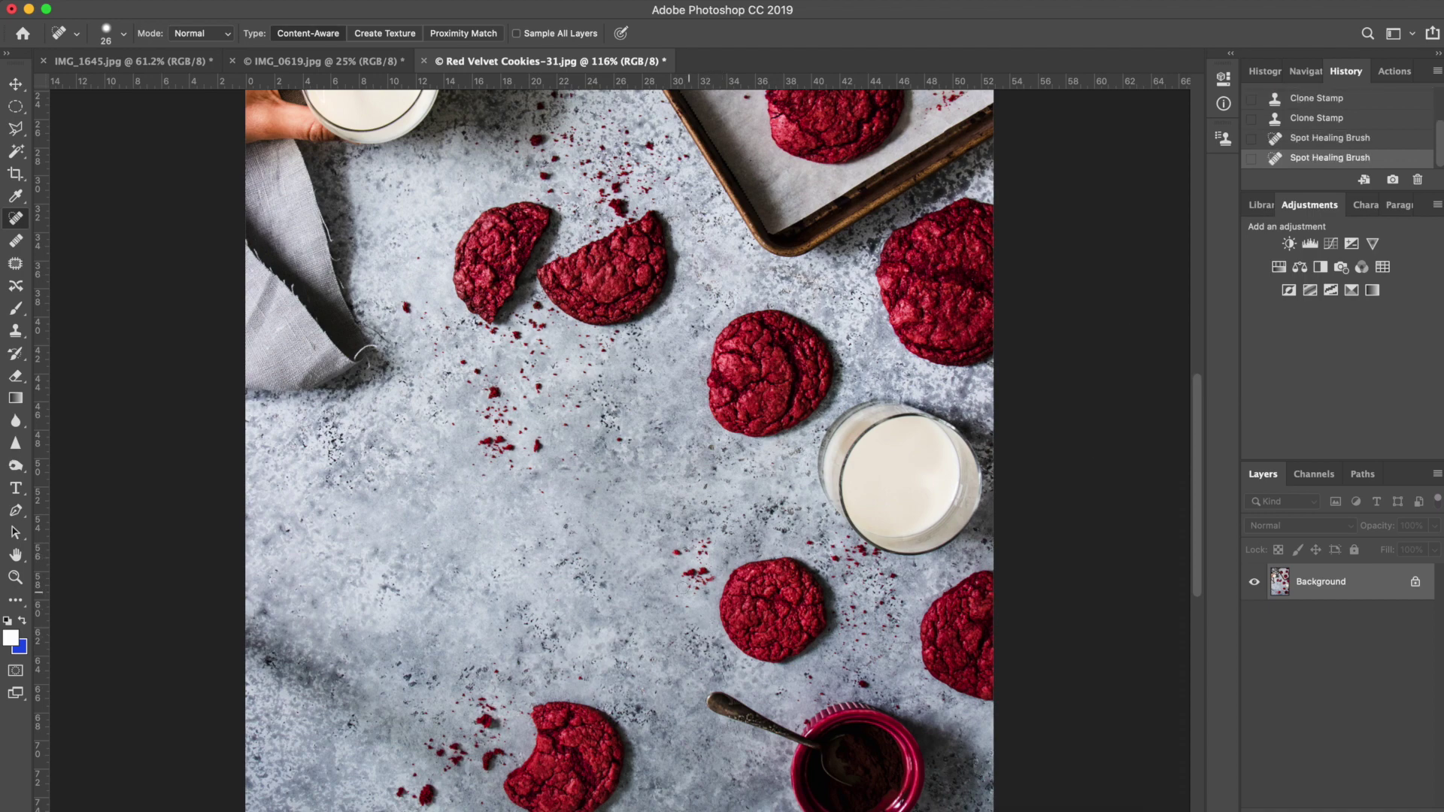
{"action": "left_click", "coordinate": [681, 588]}
{"action": "left_click", "coordinate": [687, 565]}
Zoom out and draw an elliptical selection over the empty countertop
{"action": "scroll", "coordinate": [623, 429], "scroll_direction": "down", "scroll_amount": 2}
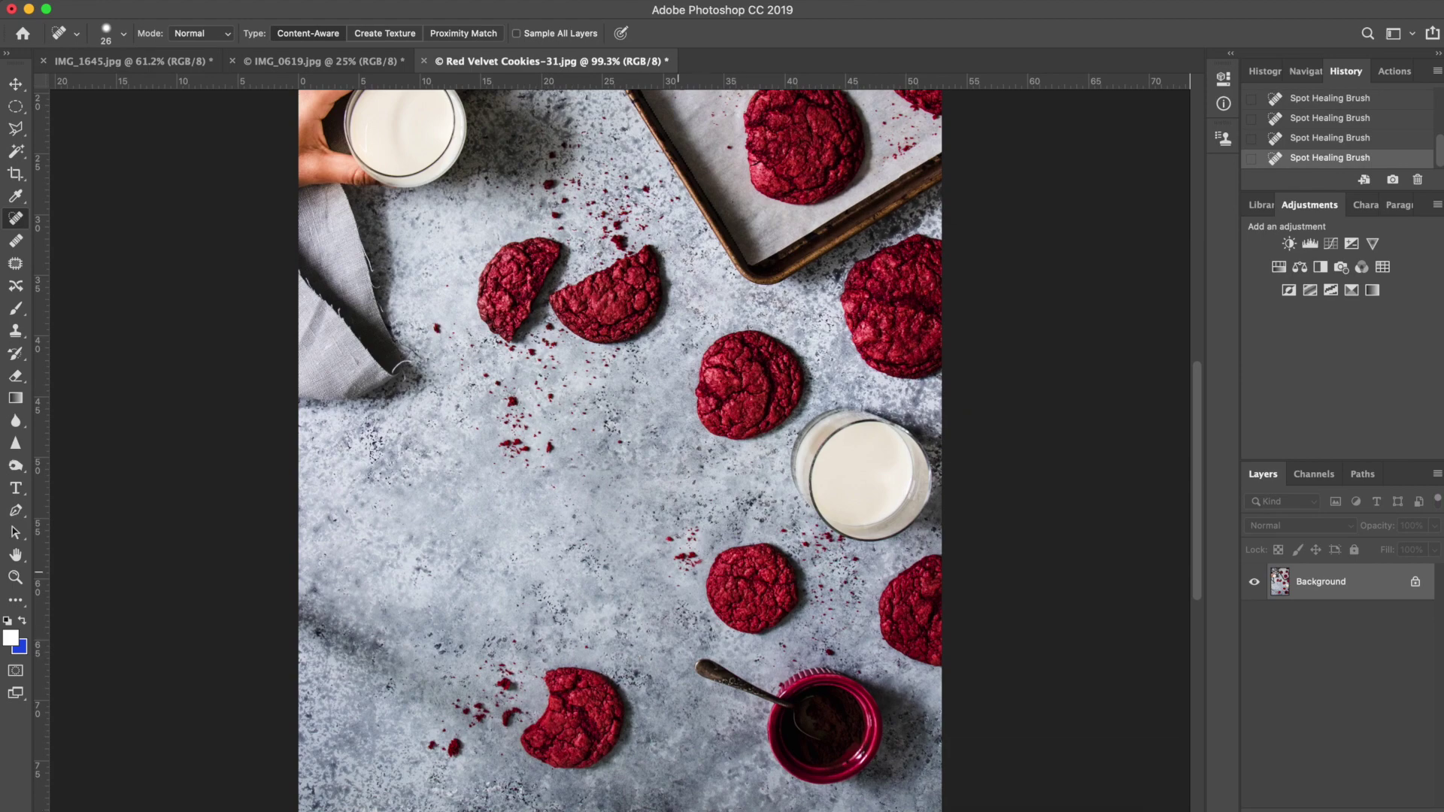
{"action": "scroll", "coordinate": [737, 550], "scroll_direction": "down", "scroll_amount": 2}
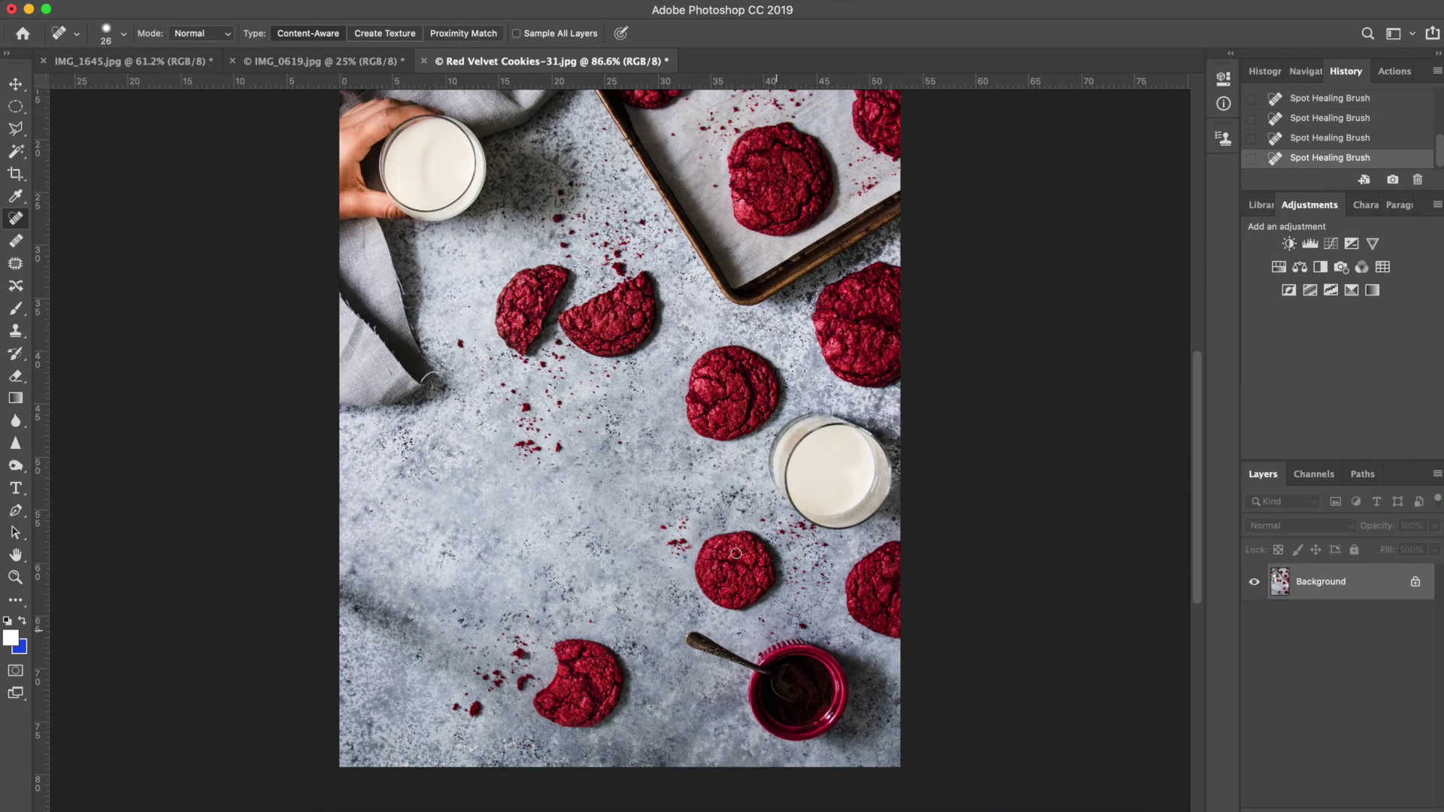
{"action": "key", "text": "m"}
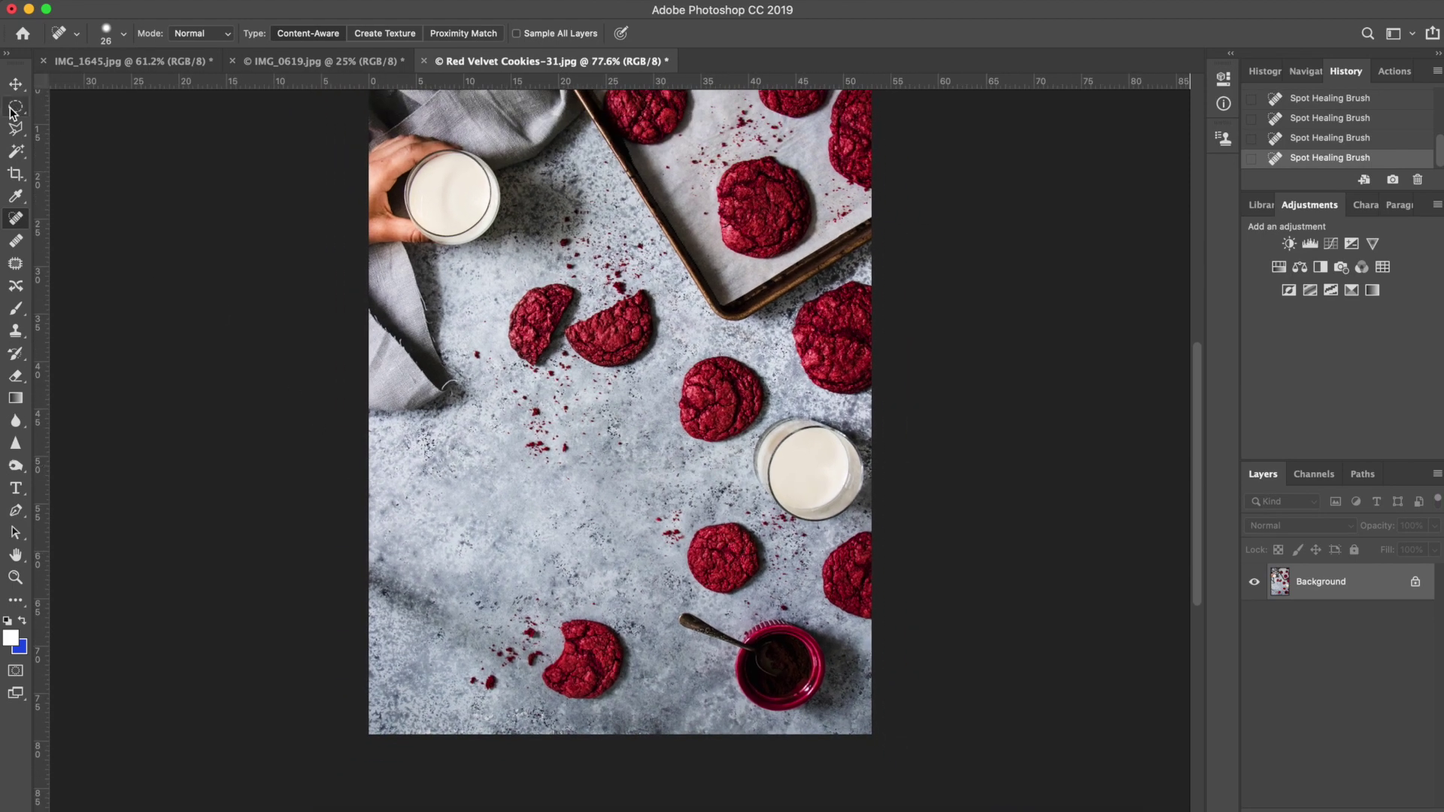
{"action": "left_click_drag", "start_coordinate": [384, 413], "coordinate": [666, 599]}
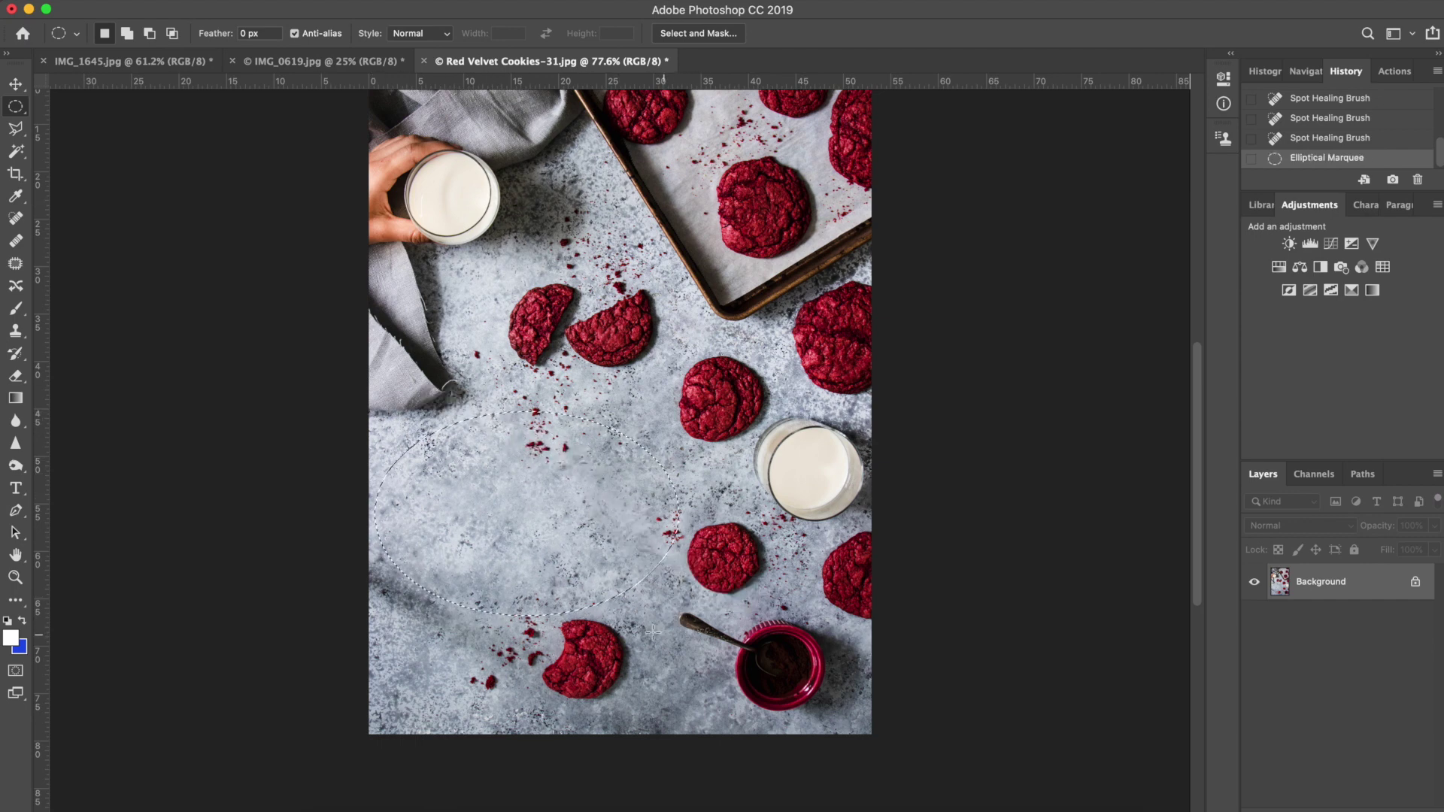
Deselect the oval and return to the Clone Stamp tool
{"action": "left_click", "coordinate": [548, 475]}
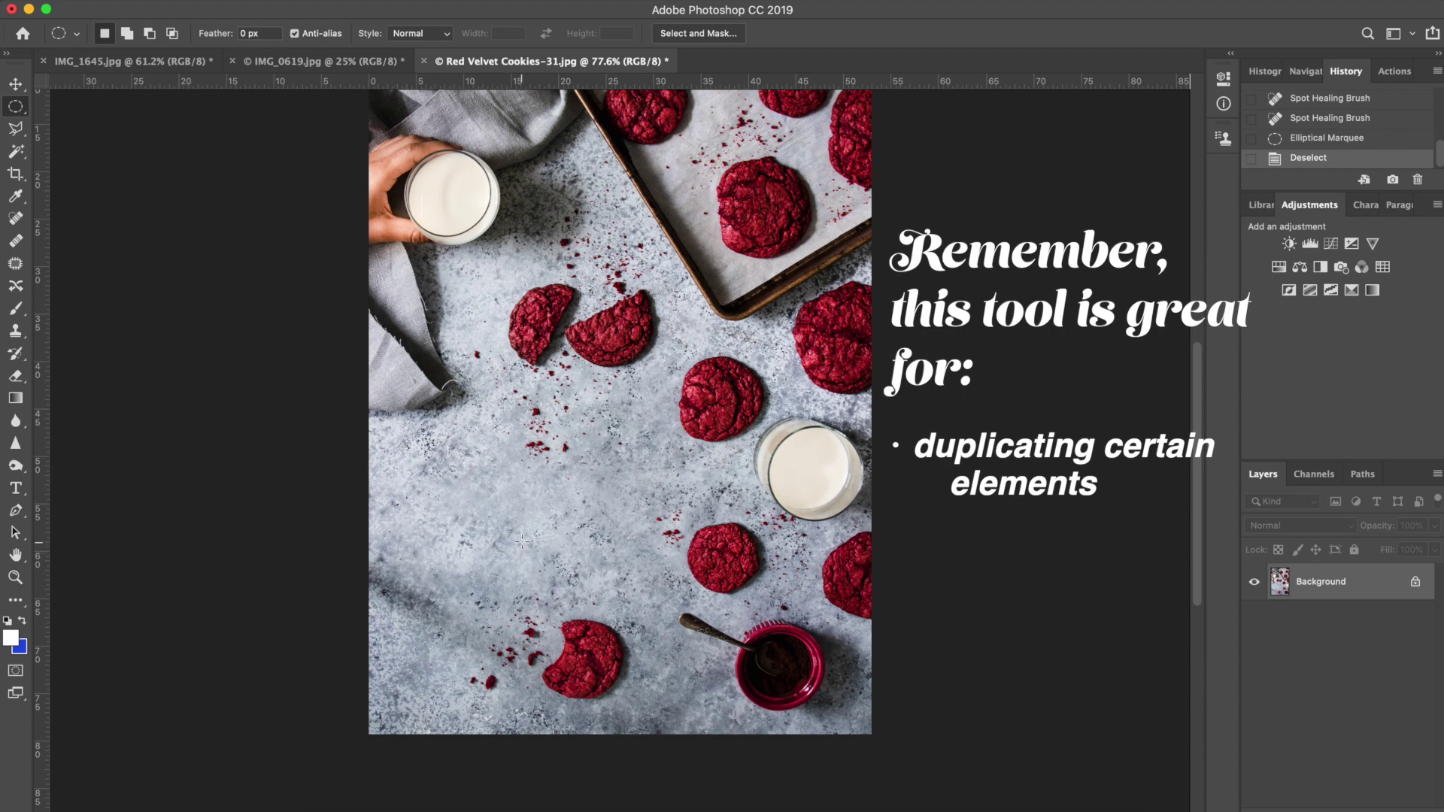
{"action": "left_click", "coordinate": [15, 331]}
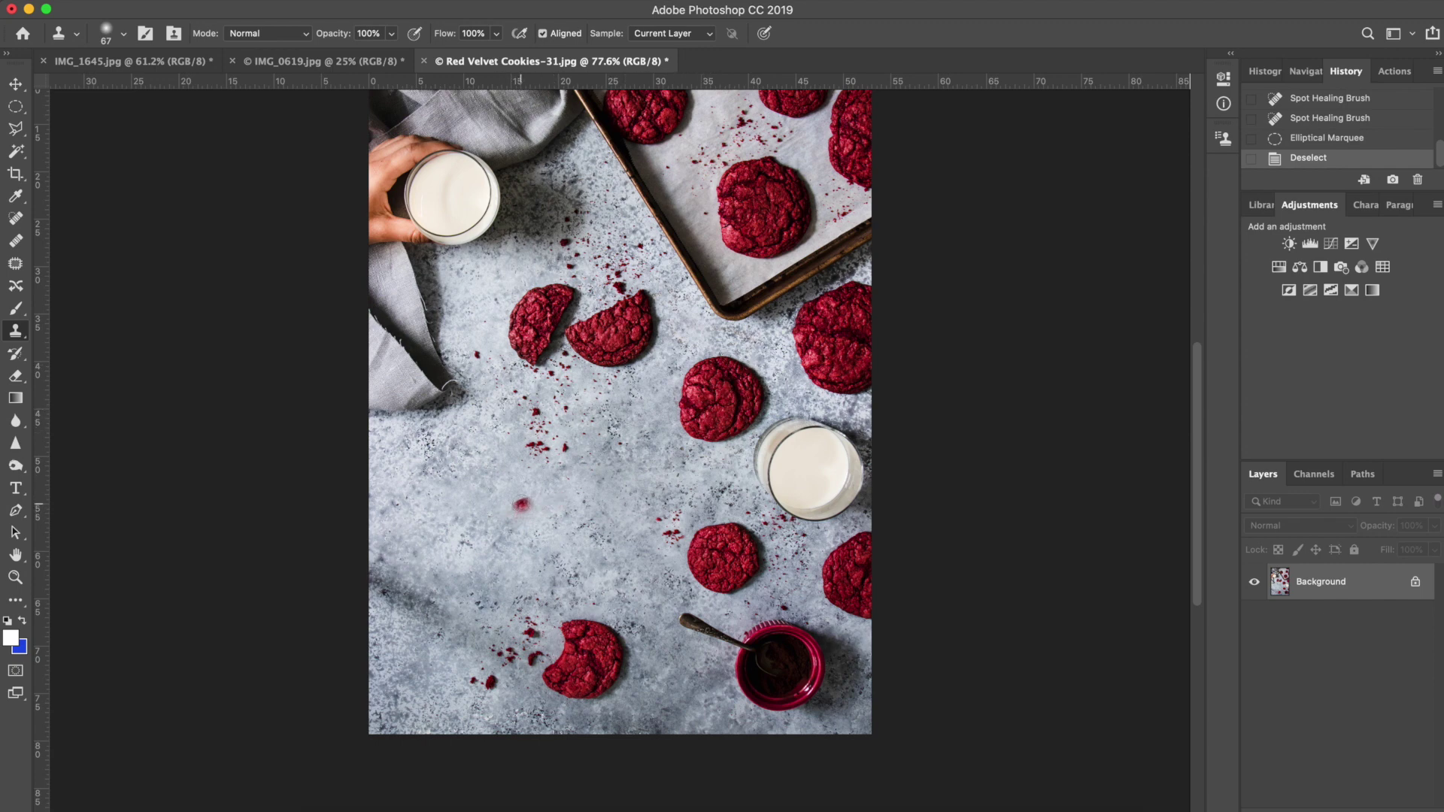
Paint a cloned red velvet cookie onto the empty lower-left countertop
{"action": "mouse_move", "coordinate": [520, 508]}
{"action": "left_mouse_down"}
{"action": "mouse_move", "coordinate": [553, 540]}
{"action": "mouse_move", "coordinate": [543, 551]}
{"action": "mouse_move", "coordinate": [564, 550]}
{"action": "mouse_move", "coordinate": [553, 528]}
{"action": "mouse_move", "coordinate": [574, 534]}
{"action": "mouse_move", "coordinate": [531, 546]}
{"action": "mouse_move", "coordinate": [570, 514]}
{"action": "mouse_move", "coordinate": [556, 505]}
{"action": "mouse_move", "coordinate": [553, 572]}
{"action": "mouse_move", "coordinate": [515, 568]}
{"action": "mouse_move", "coordinate": [537, 589]}
{"action": "mouse_move", "coordinate": [569, 562]}
{"action": "mouse_move", "coordinate": [553, 517]}
{"action": "left_mouse_up"}
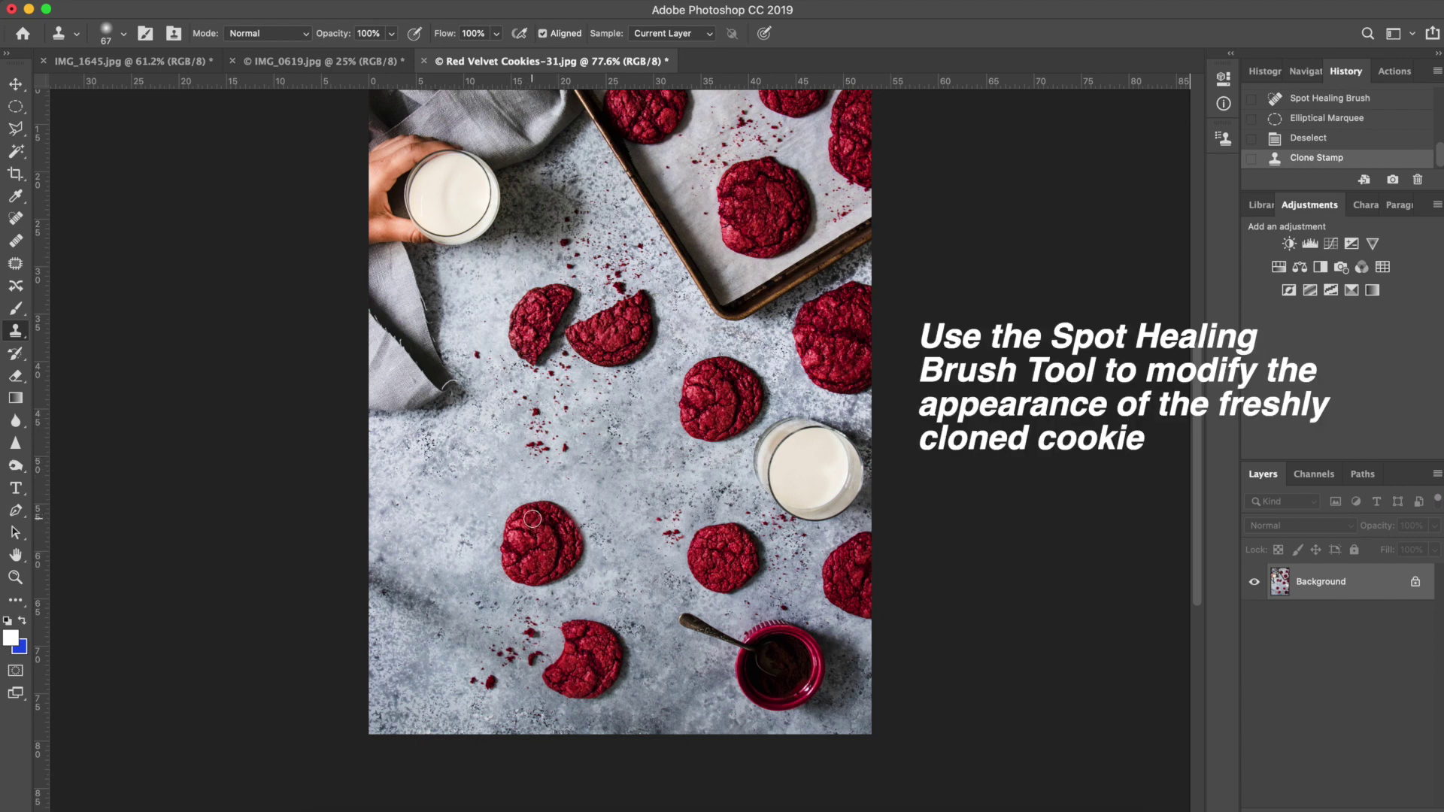
Refine the cloned cookie with another Clone Stamp stroke
{"action": "scroll", "coordinate": [532, 517], "scroll_direction": "up", "scroll_amount": 1}
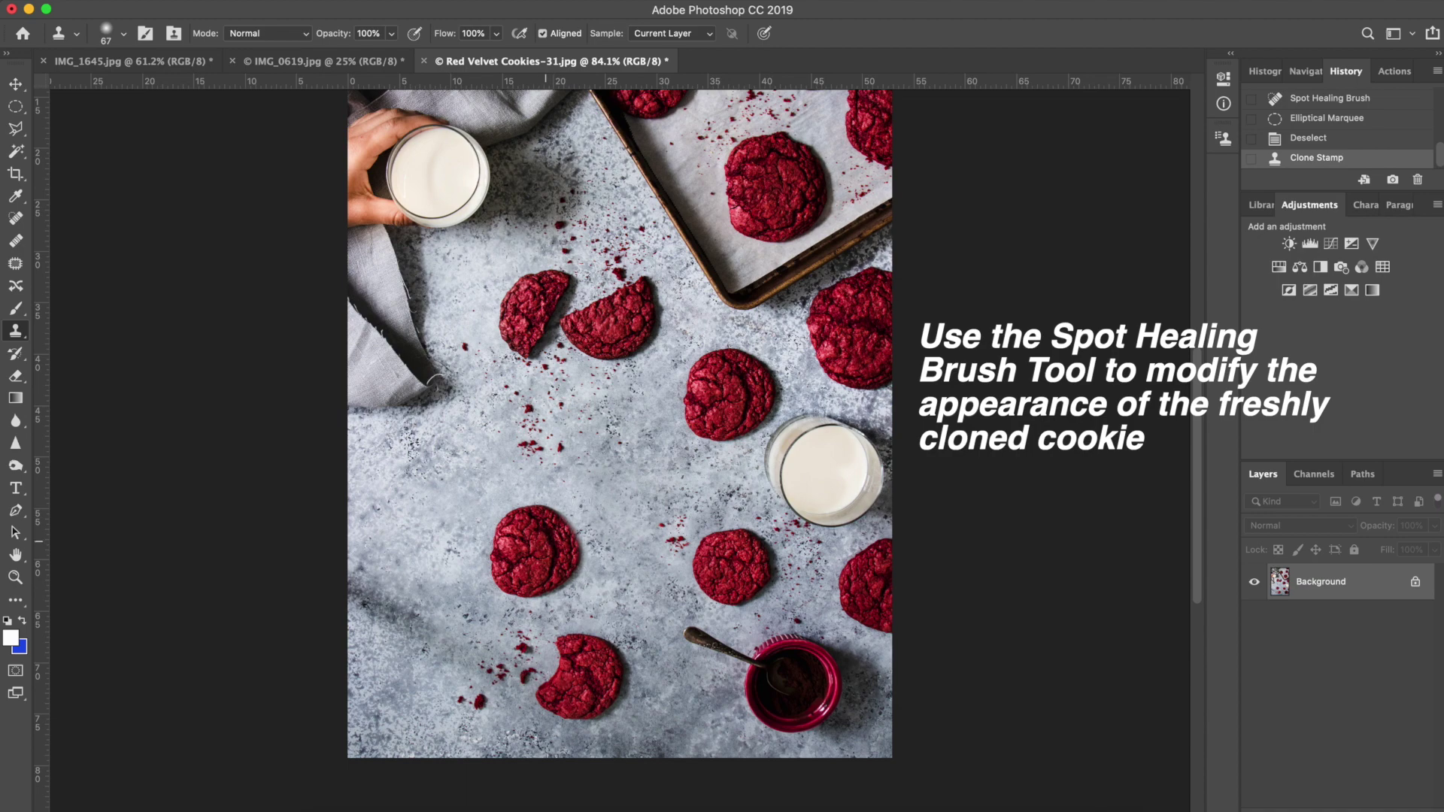
{"action": "left_click", "coordinate": [553, 511]}
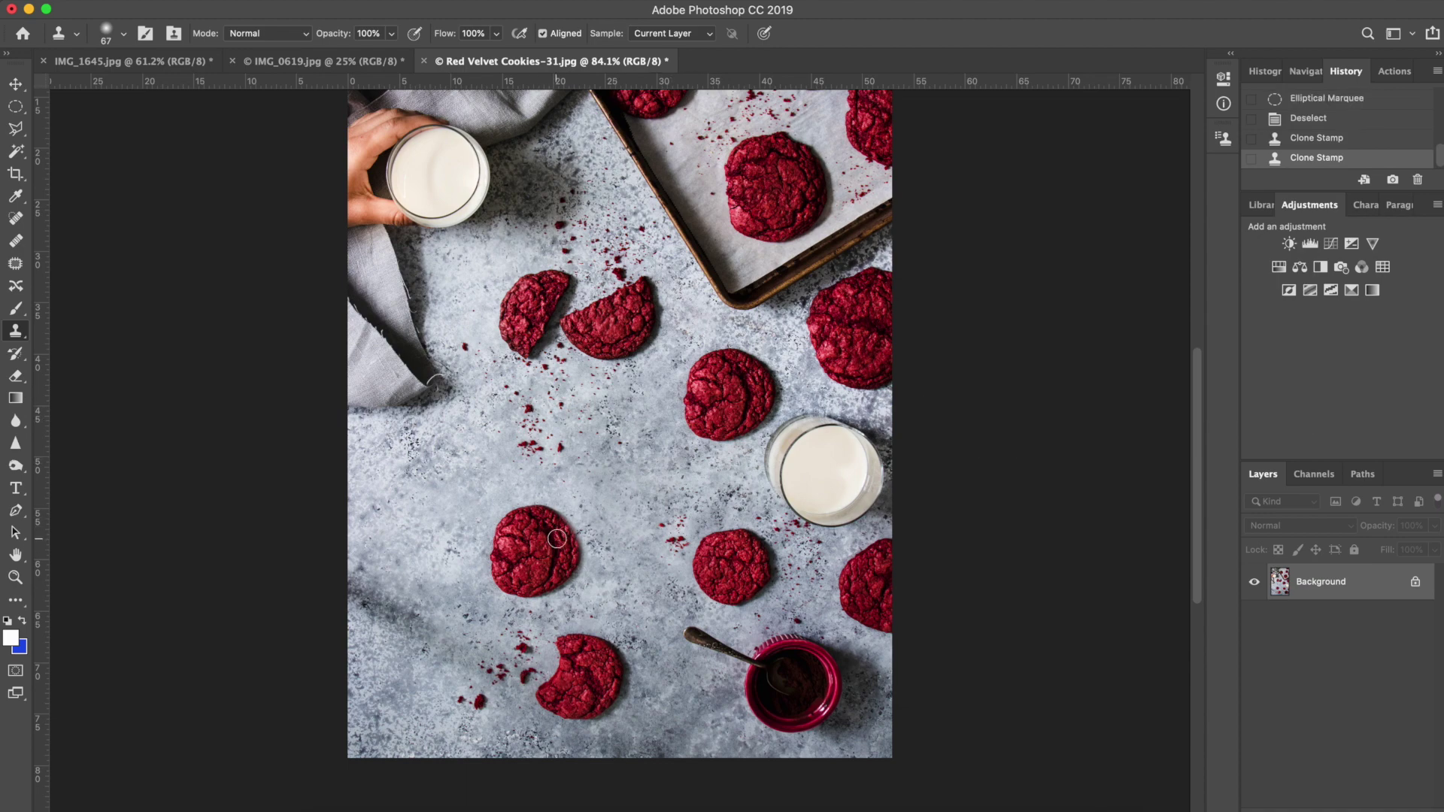
{"action": "scroll", "coordinate": [556, 537], "scroll_direction": "up", "scroll_amount": 5}
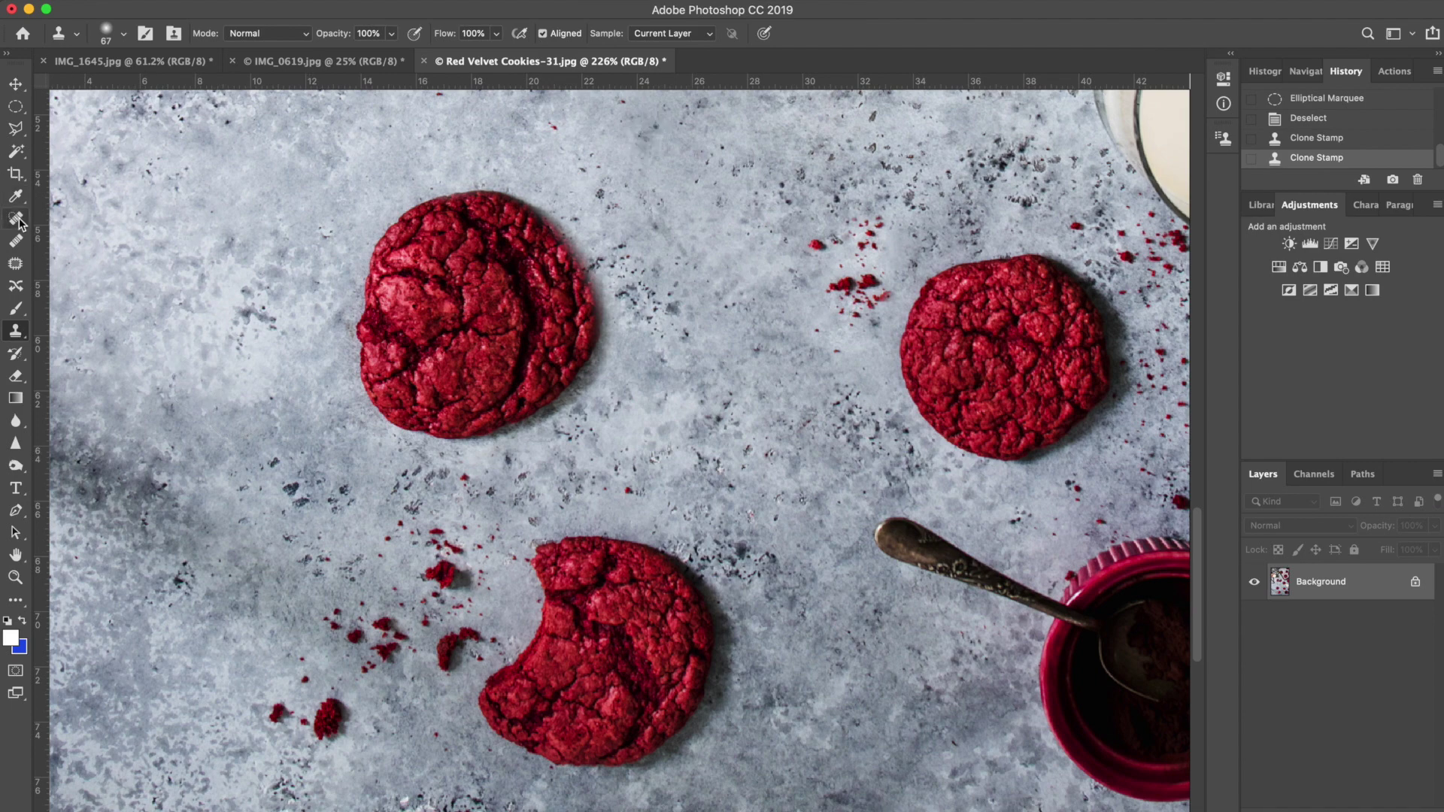
Spot-heal the streaks and blemishes along the left edge of the cloned cookie
{"action": "left_click", "coordinate": [16, 218]}
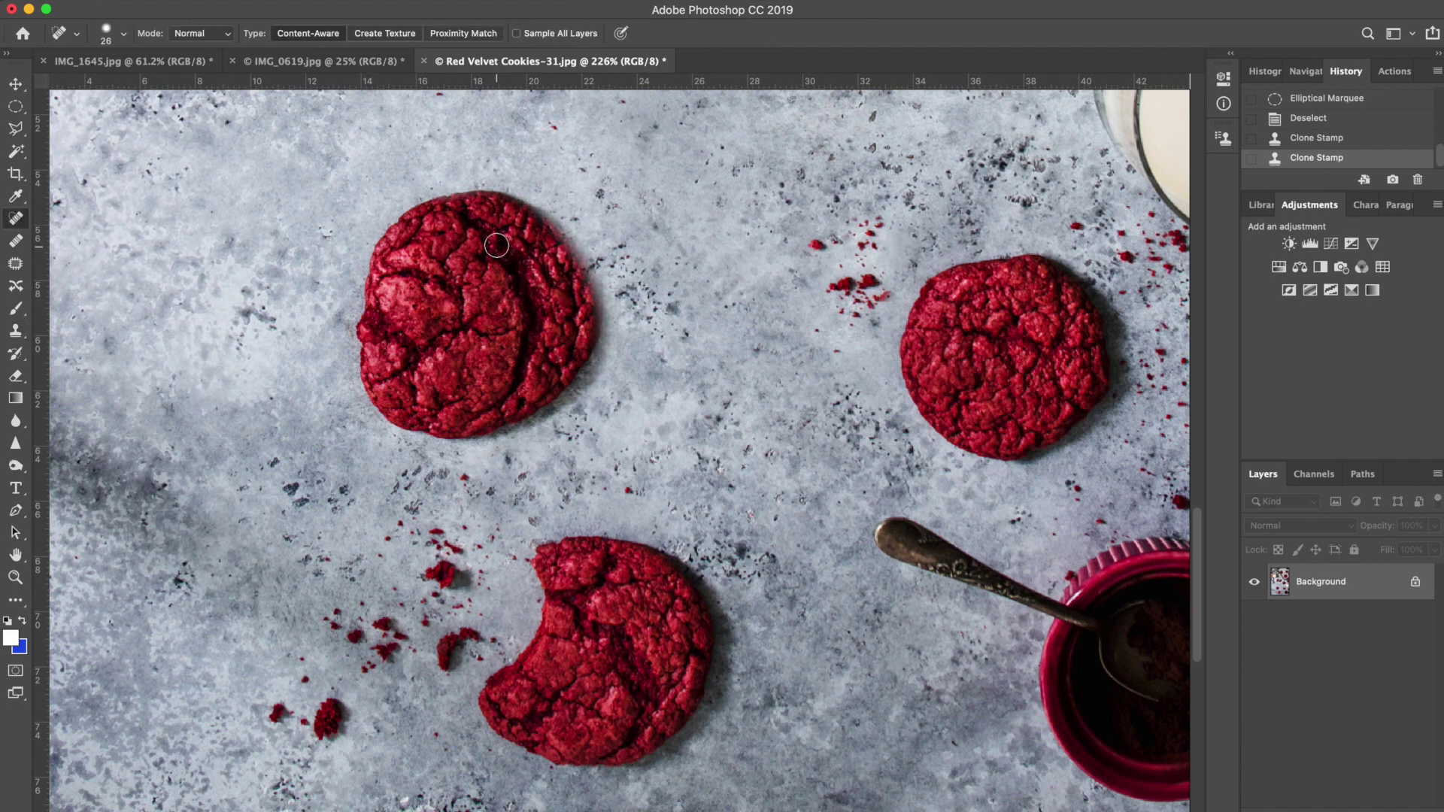
{"action": "mouse_move", "coordinate": [498, 258]}
{"action": "left_mouse_down"}
{"action": "mouse_move", "coordinate": [538, 339]}
{"action": "mouse_move", "coordinate": [491, 410]}
{"action": "left_mouse_up"}
{"action": "left_click", "coordinate": [494, 214]}
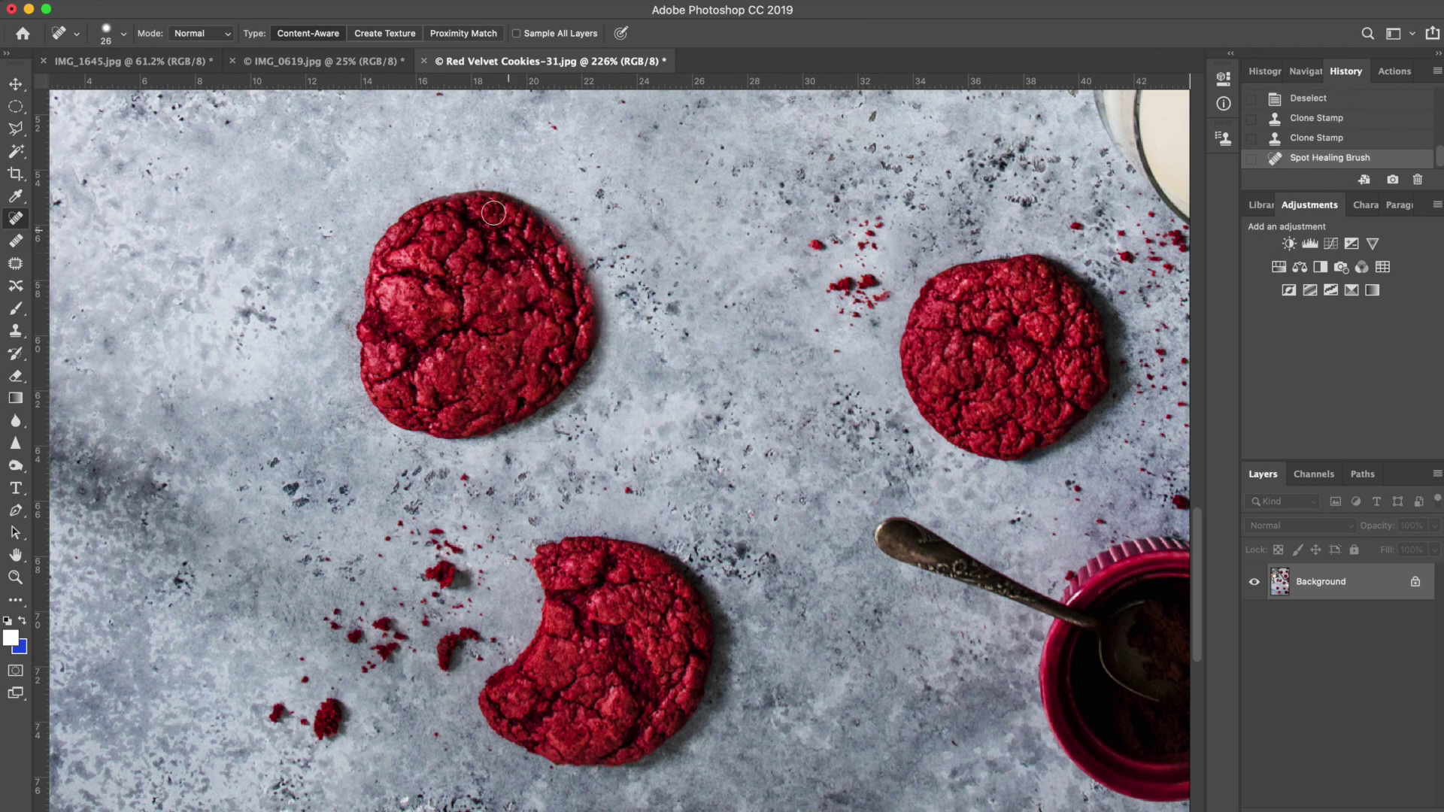
{"action": "mouse_move", "coordinate": [461, 242]}
{"action": "left_mouse_down"}
{"action": "mouse_move", "coordinate": [436, 277]}
{"action": "mouse_move", "coordinate": [464, 306]}
{"action": "mouse_move", "coordinate": [463, 291]}
{"action": "mouse_move", "coordinate": [467, 331]}
{"action": "left_mouse_up"}
{"action": "mouse_move", "coordinate": [407, 362]}
{"action": "left_mouse_down"}
{"action": "mouse_move", "coordinate": [362, 337]}
{"action": "mouse_move", "coordinate": [375, 357]}
{"action": "mouse_move", "coordinate": [372, 264]}
{"action": "mouse_move", "coordinate": [372, 391]}
{"action": "left_mouse_up"}
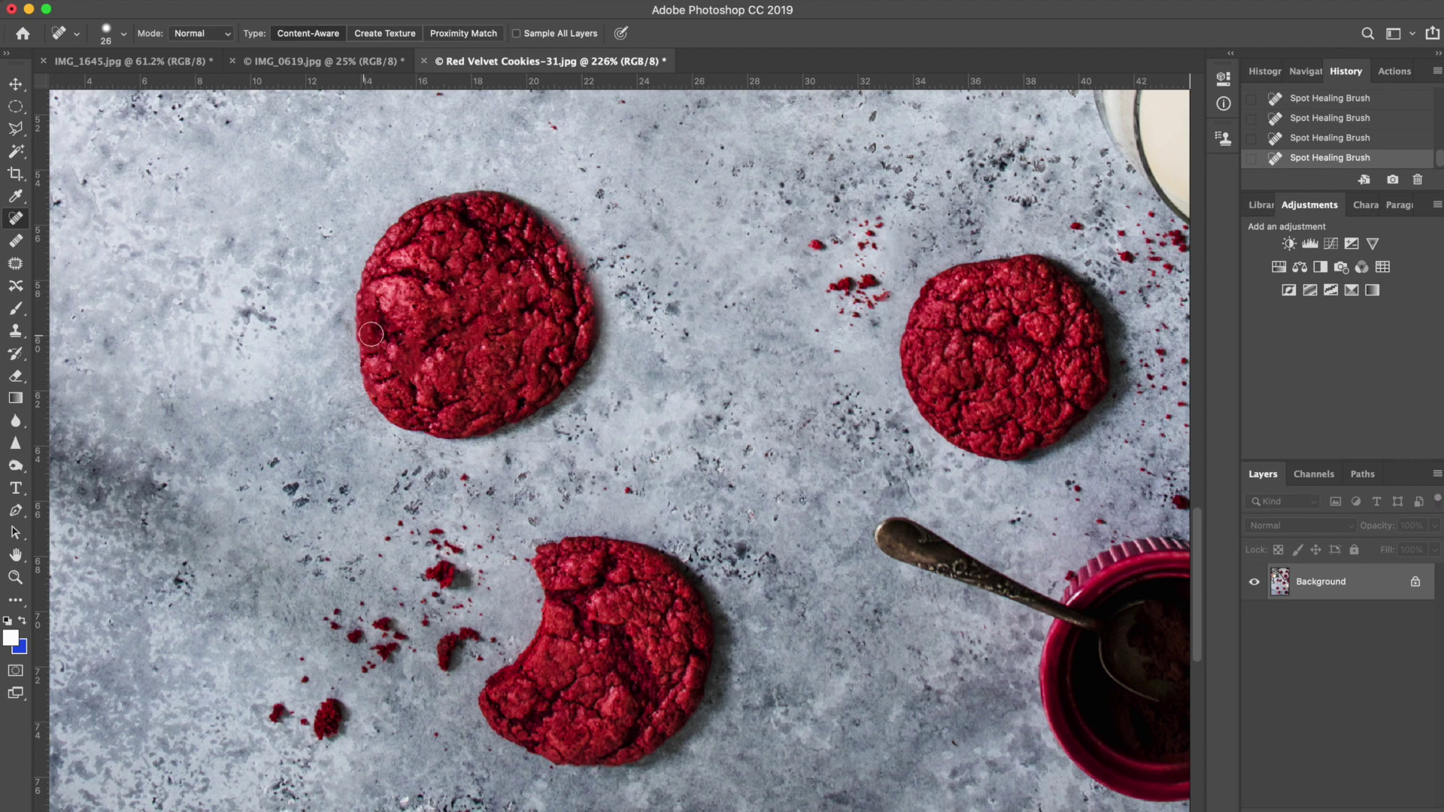
Zoom out and back in to check the healed cookie, then reselect the Clone Stamp
{"action": "scroll", "coordinate": [418, 401], "scroll_direction": "down", "scroll_amount": 2}
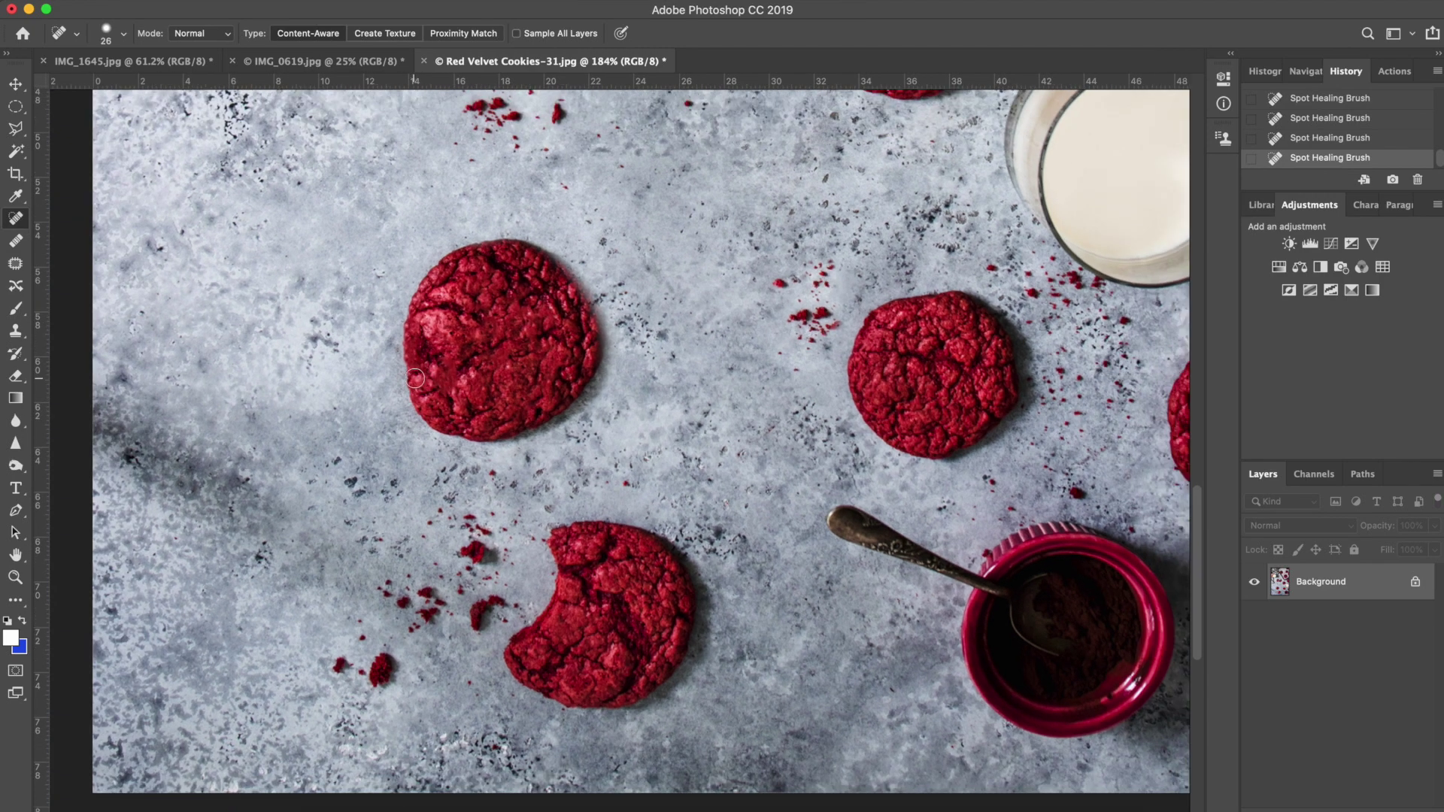
{"action": "scroll", "coordinate": [415, 378], "scroll_direction": "down", "scroll_amount": 3}
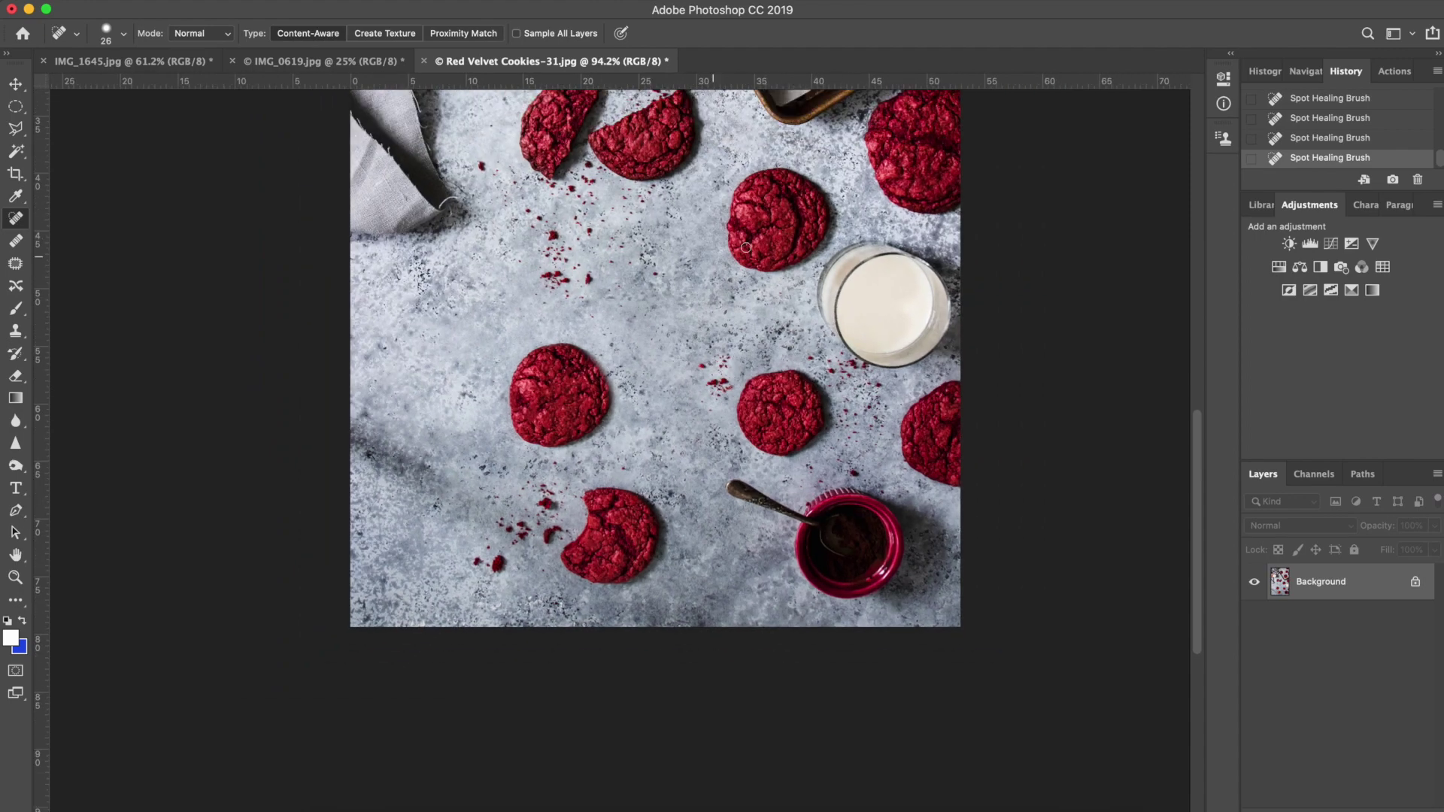
{"action": "scroll", "coordinate": [615, 457], "scroll_direction": "up", "scroll_amount": 3}
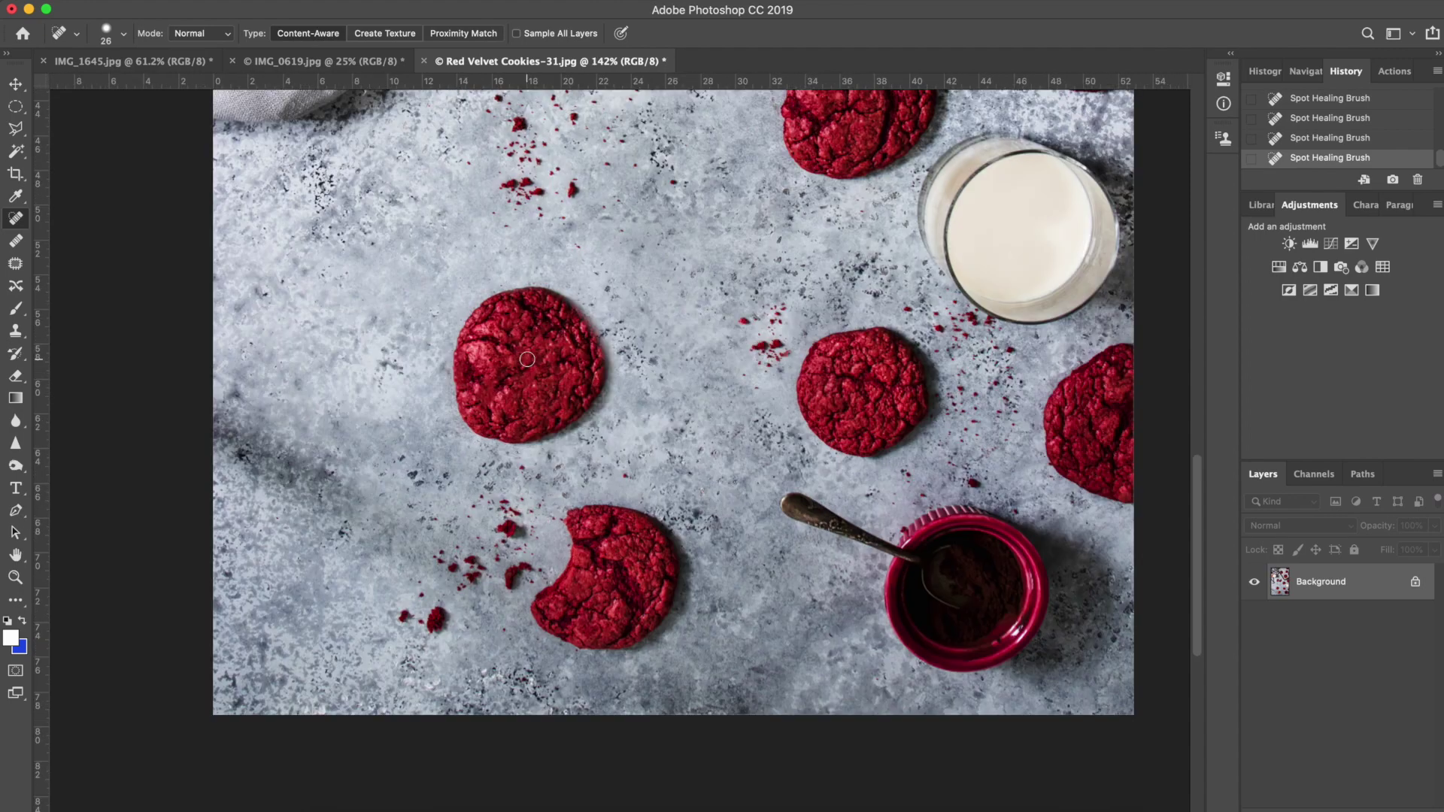
{"action": "scroll", "coordinate": [527, 354], "scroll_direction": "up", "scroll_amount": 3}
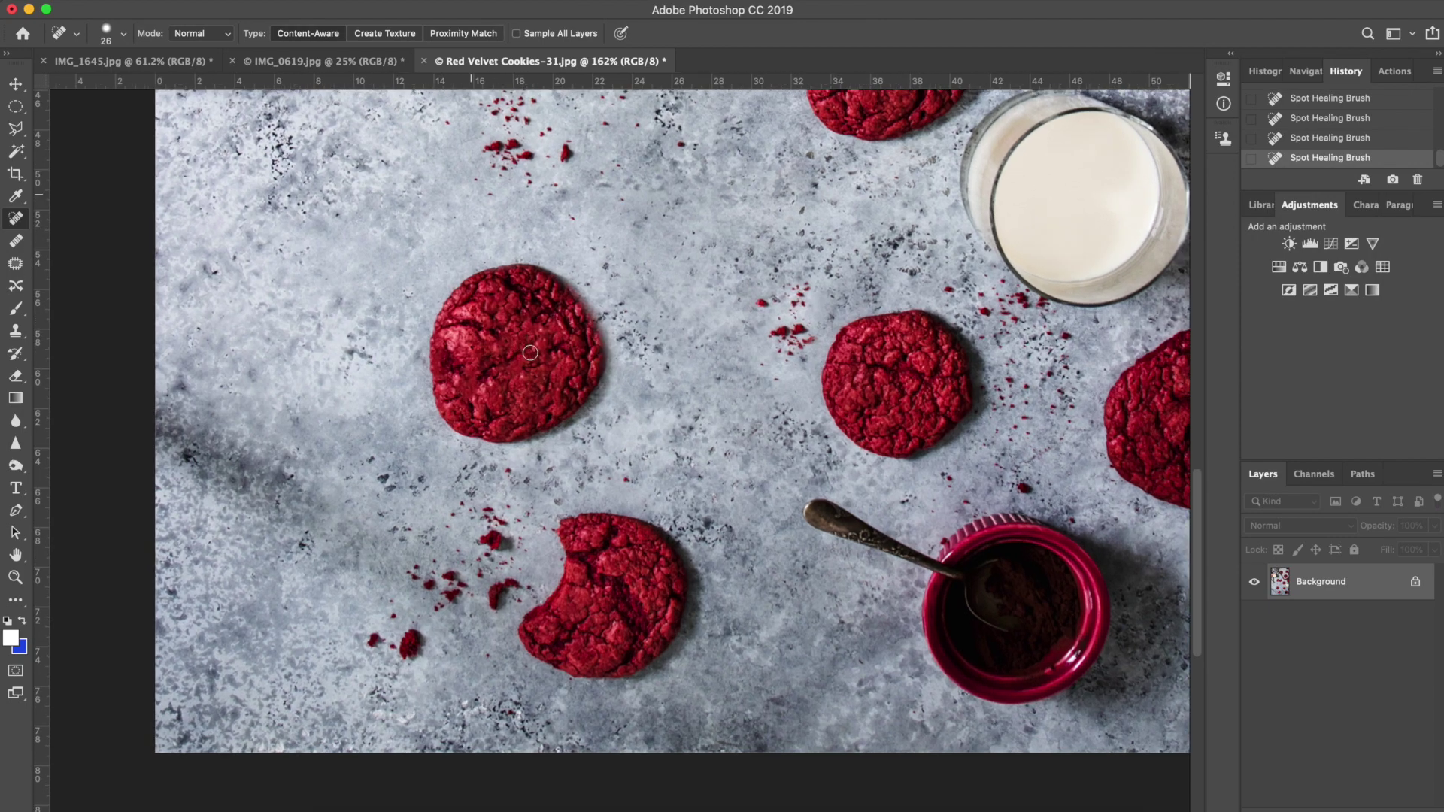
{"action": "scroll", "coordinate": [532, 353], "scroll_direction": "up", "scroll_amount": 1}
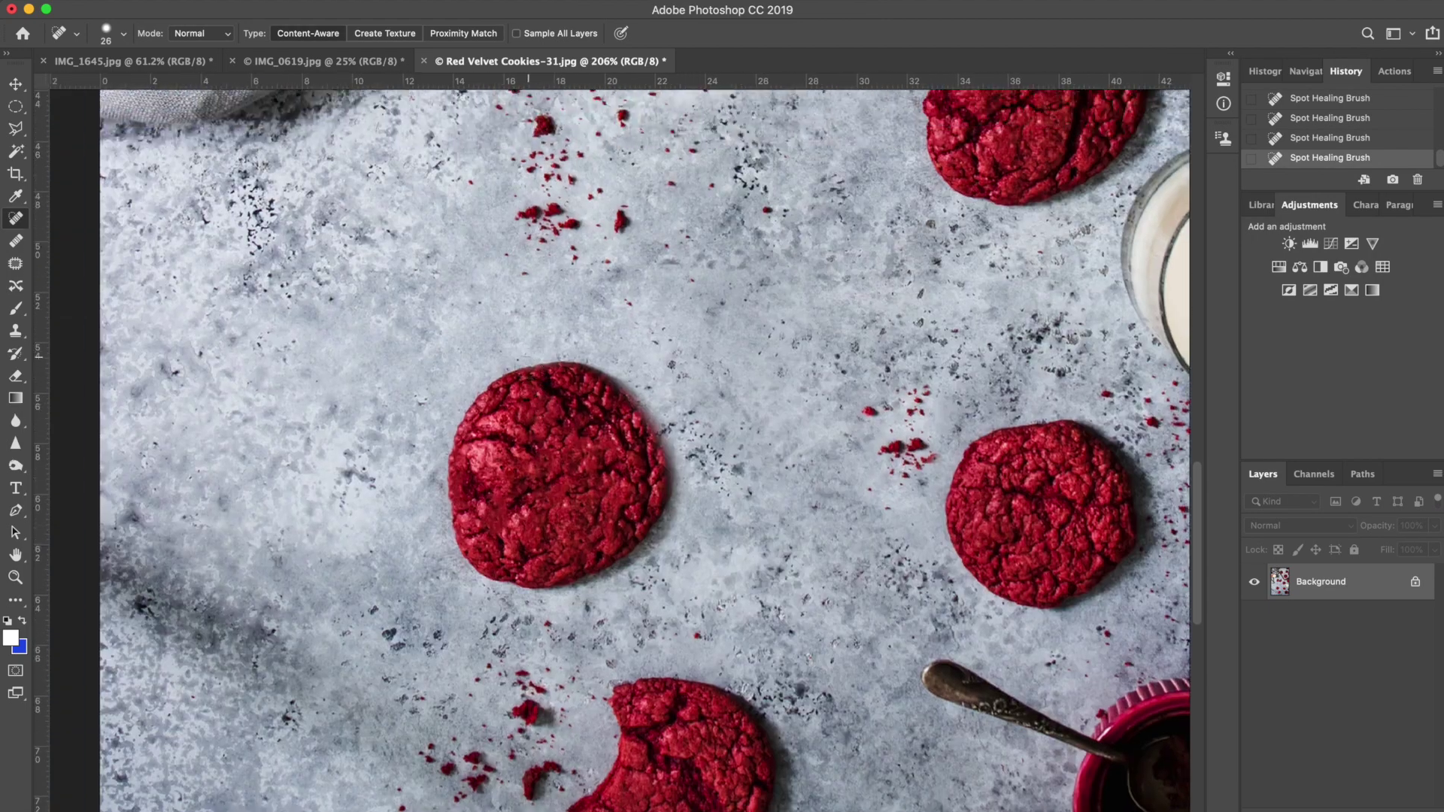
{"action": "left_click", "coordinate": [15, 331]}
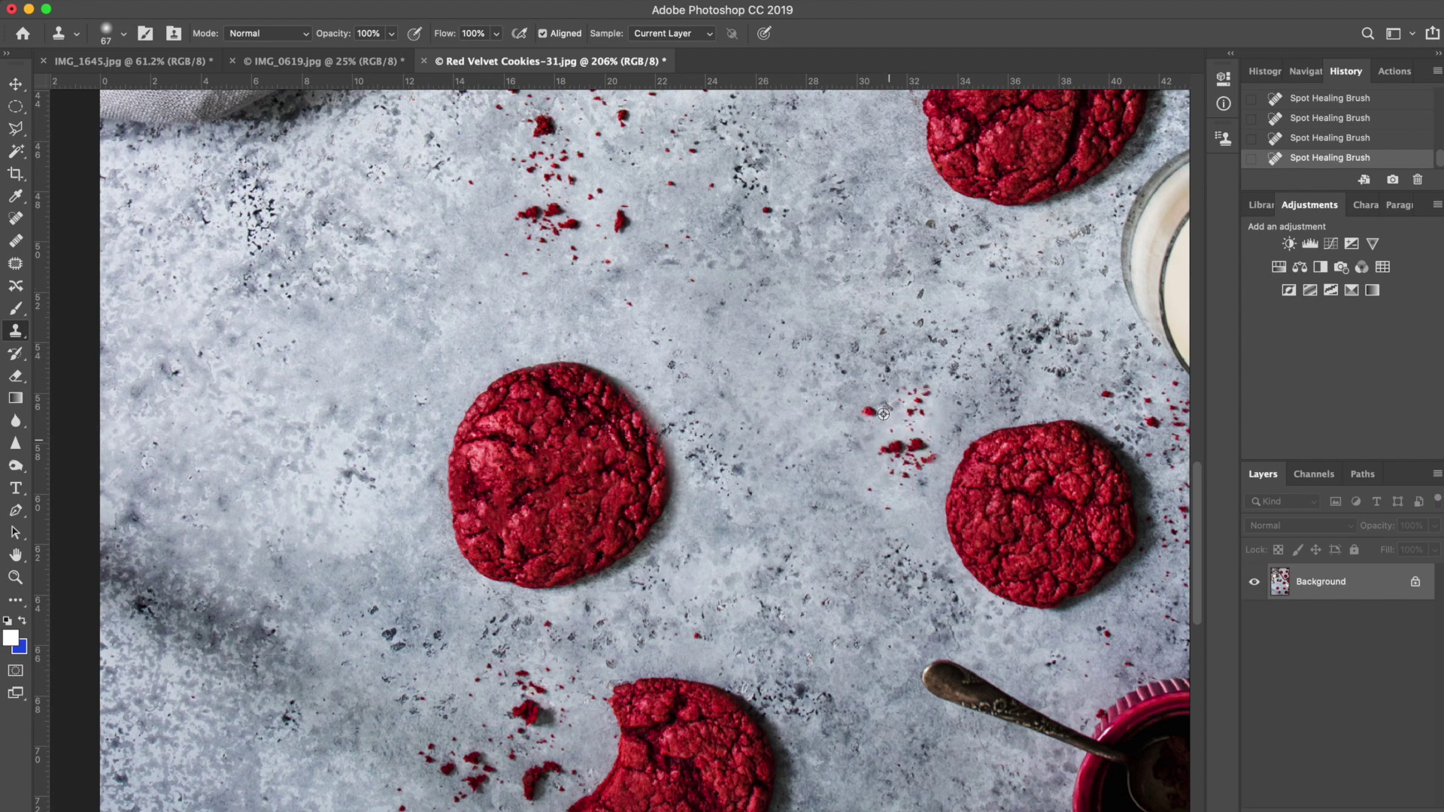
Clone red crumbs left of the cookie, then spot-heal the clump down to a few scattered crumbs
{"action": "mouse_move", "coordinate": [395, 489]}
{"action": "left_mouse_down"}
{"action": "mouse_move", "coordinate": [402, 500]}
{"action": "mouse_move", "coordinate": [368, 506]}
{"action": "mouse_move", "coordinate": [343, 494]}
{"action": "left_mouse_up"}
{"action": "key", "text": "super+minus"}
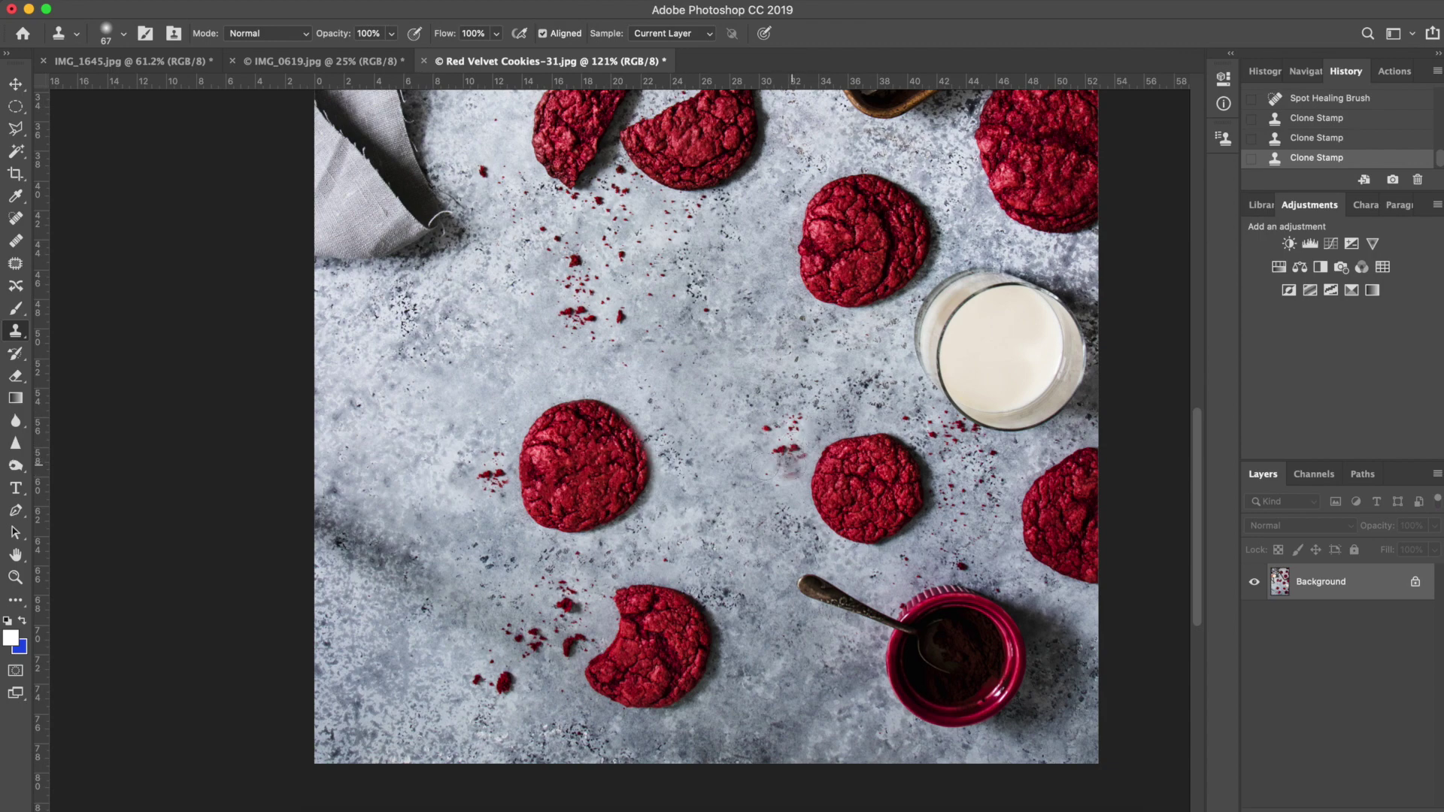
{"action": "key", "text": "j"}
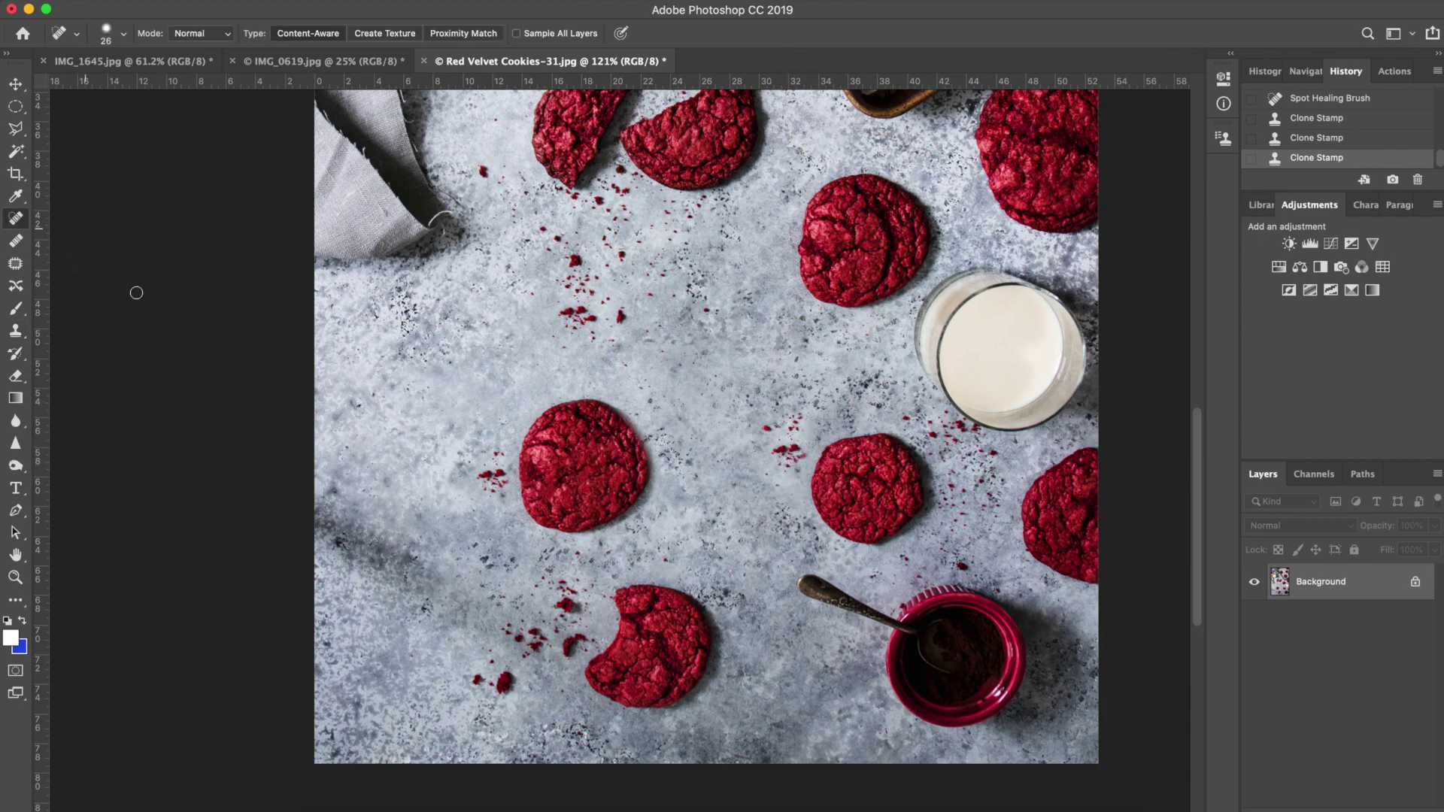
{"action": "scroll", "coordinate": [619, 453], "scroll_direction": "up", "scroll_amount": 3}
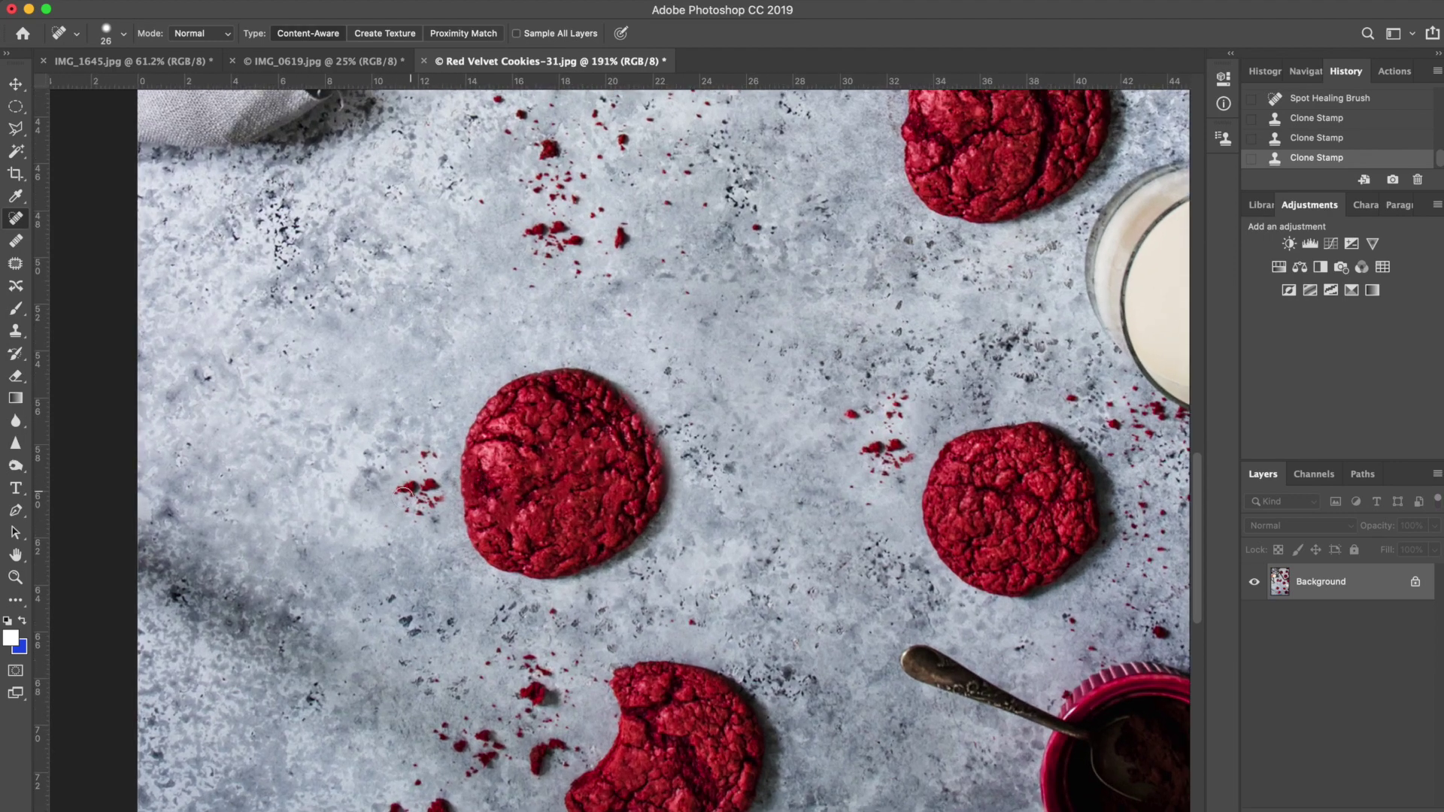
{"action": "left_click_drag", "start_coordinate": [399, 487], "coordinate": [433, 487]}
{"action": "left_click", "coordinate": [429, 485]}
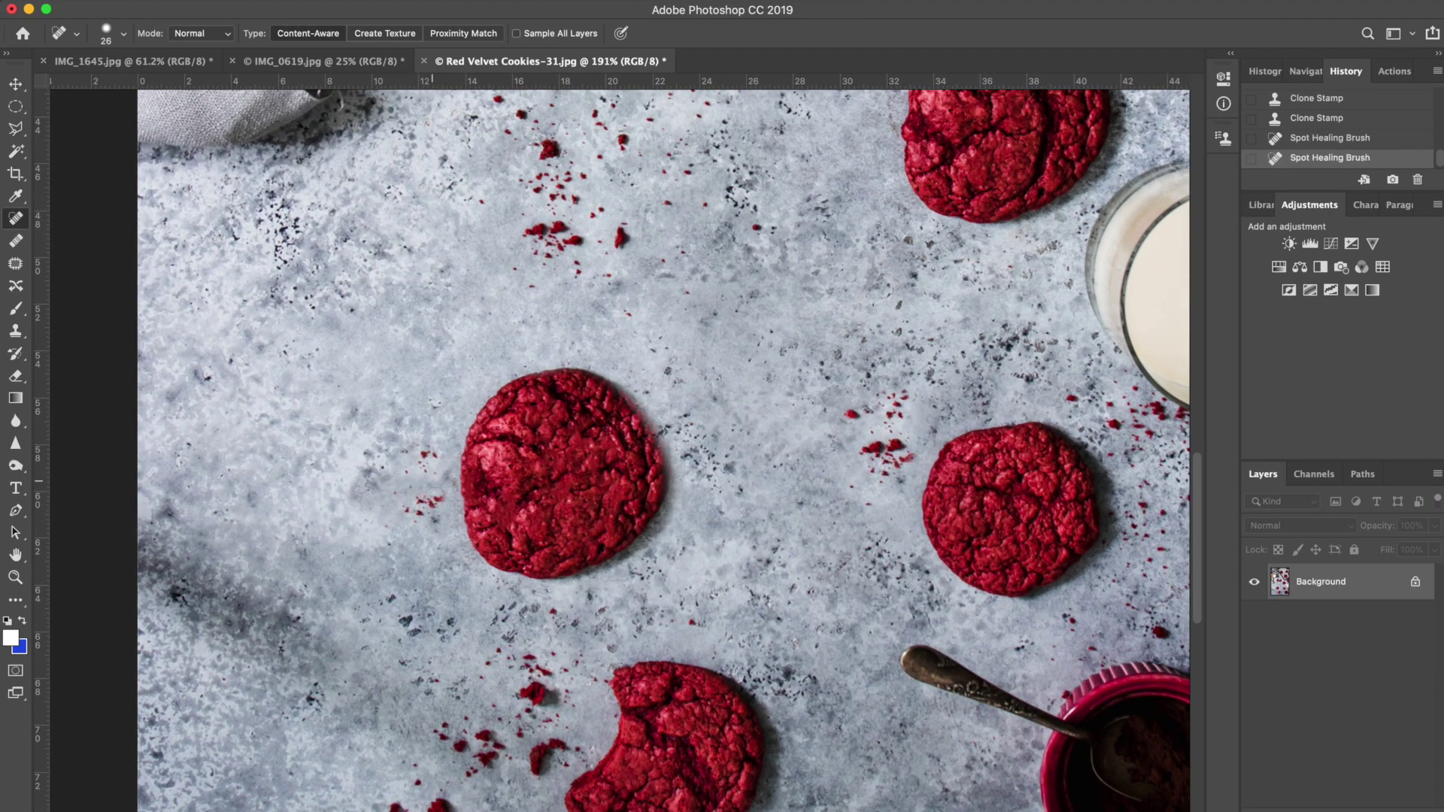
{"action": "left_click", "coordinate": [431, 521]}
{"action": "left_click", "coordinate": [426, 449]}
{"action": "scroll", "coordinate": [451, 436], "scroll_direction": "down", "scroll_amount": 3}
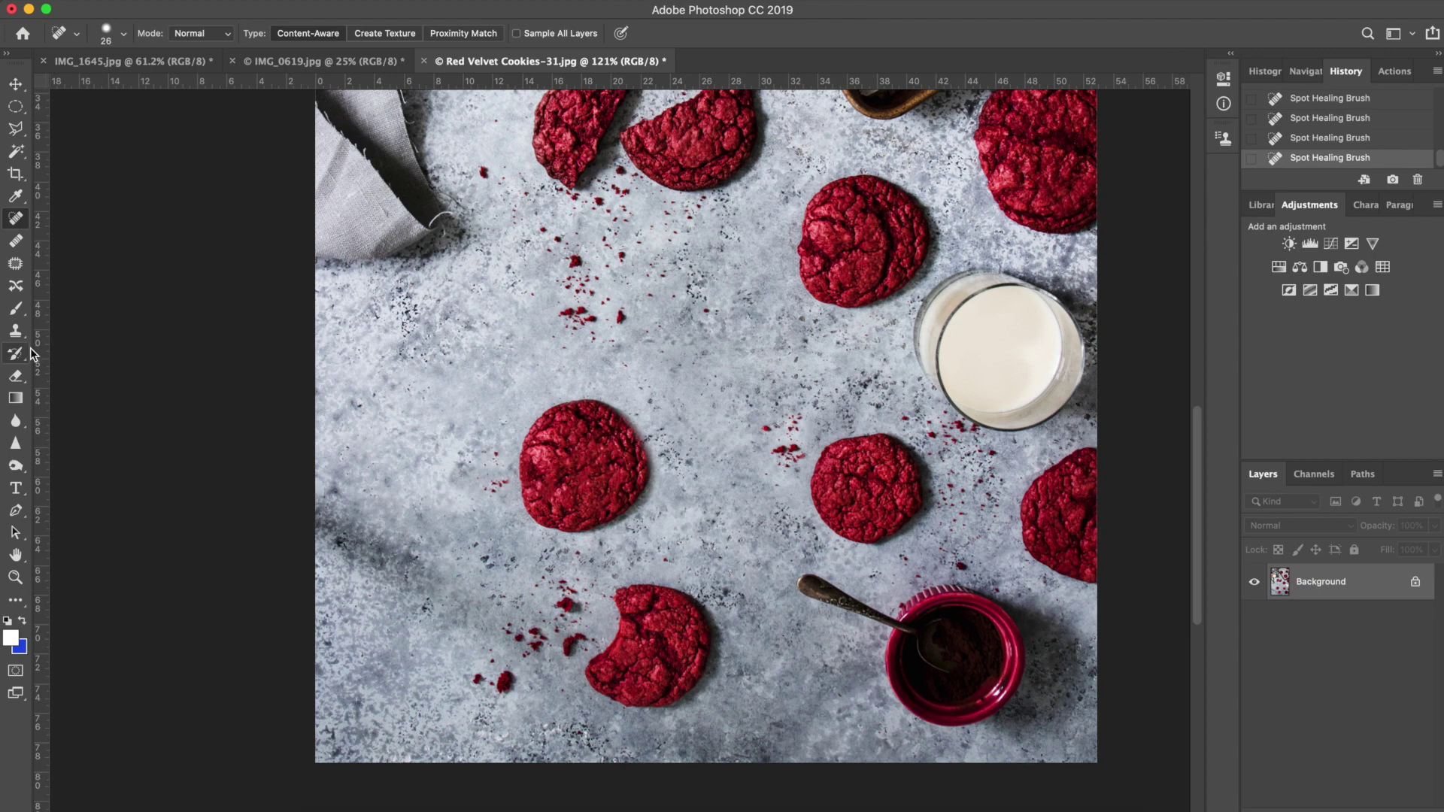
{"action": "left_click", "coordinate": [15, 331]}
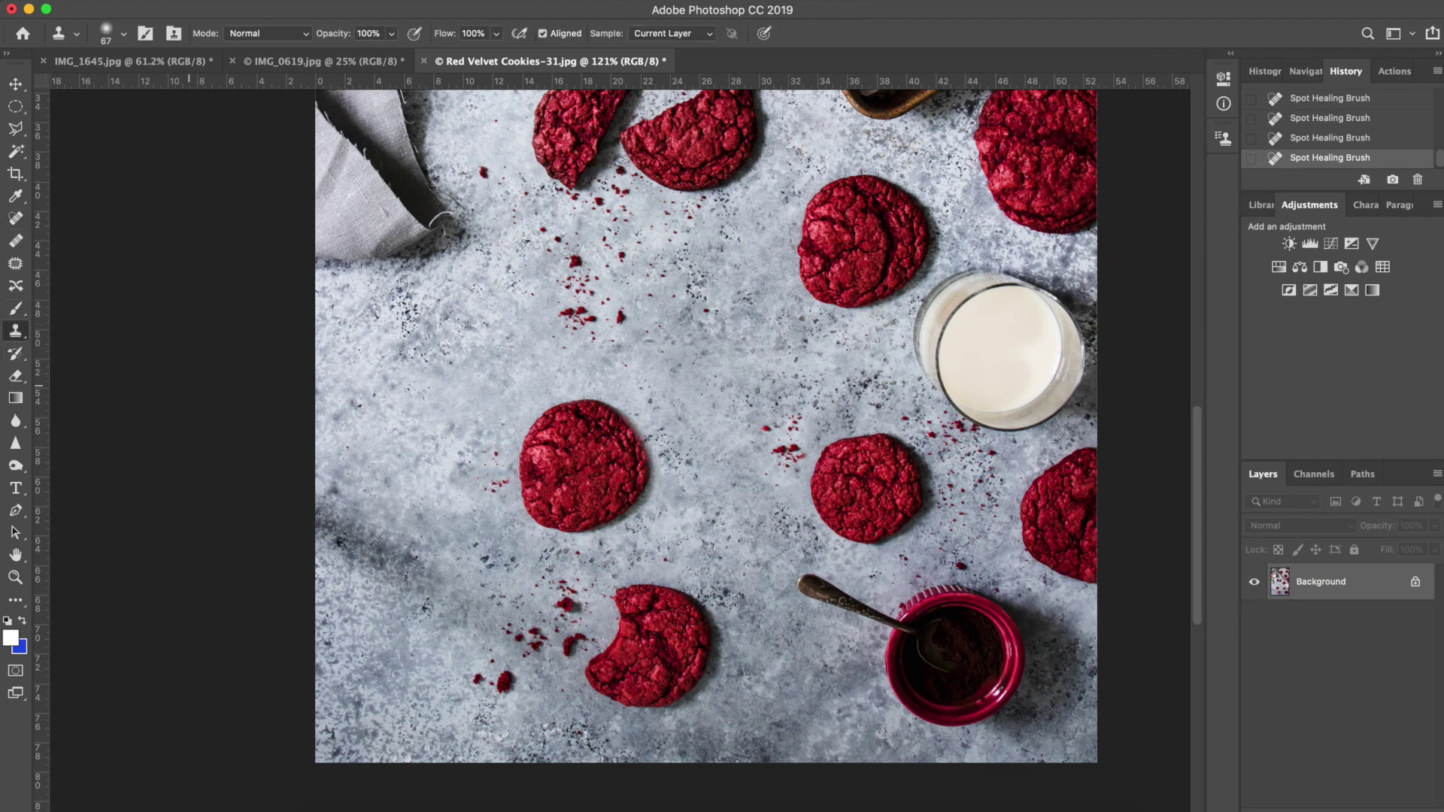
Stamp two patches of red crumb texture onto the countertop left of the cookie
{"action": "scroll", "coordinate": [874, 384], "scroll_direction": "up", "scroll_amount": 5}
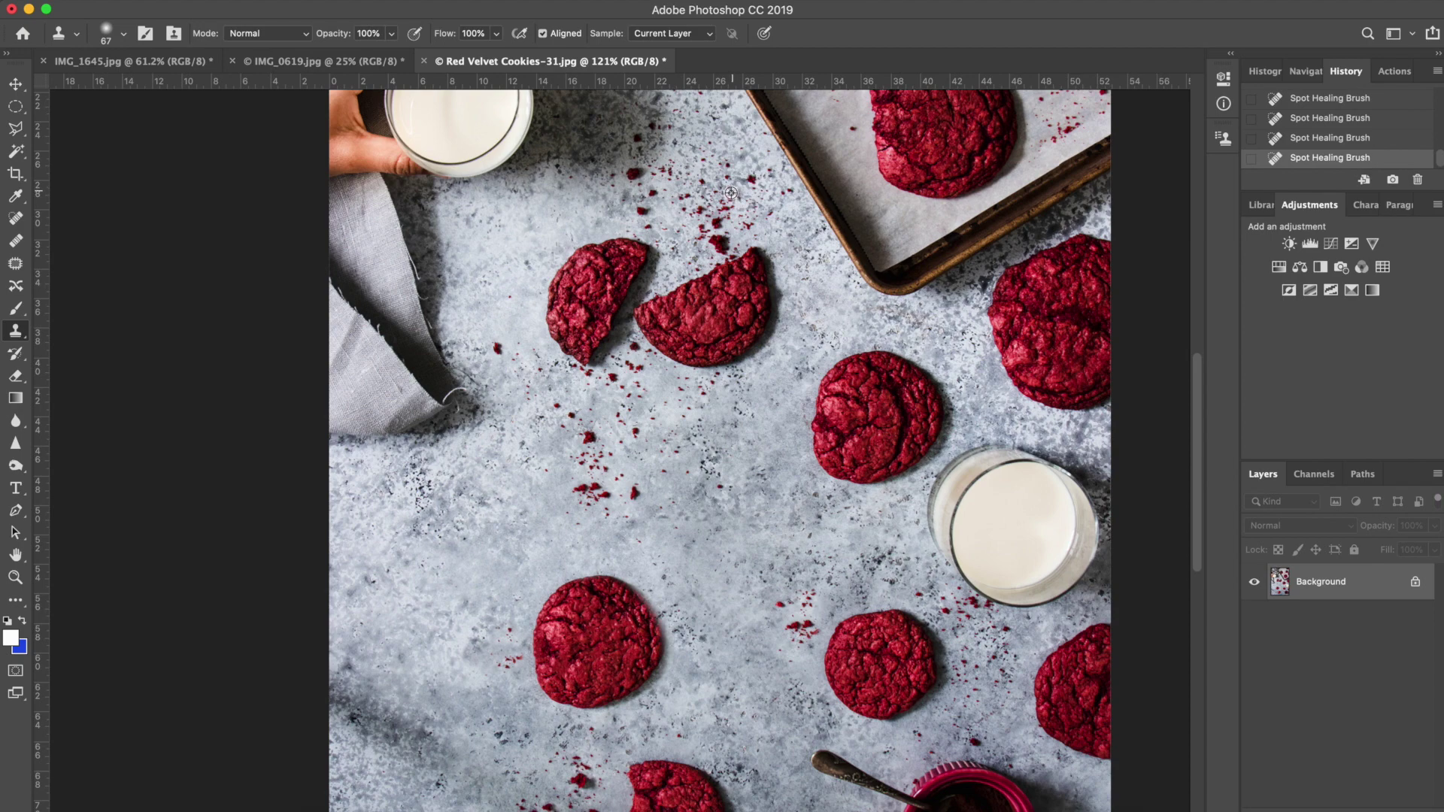
{"action": "scroll", "coordinate": [651, 470], "scroll_direction": "down", "scroll_amount": 4}
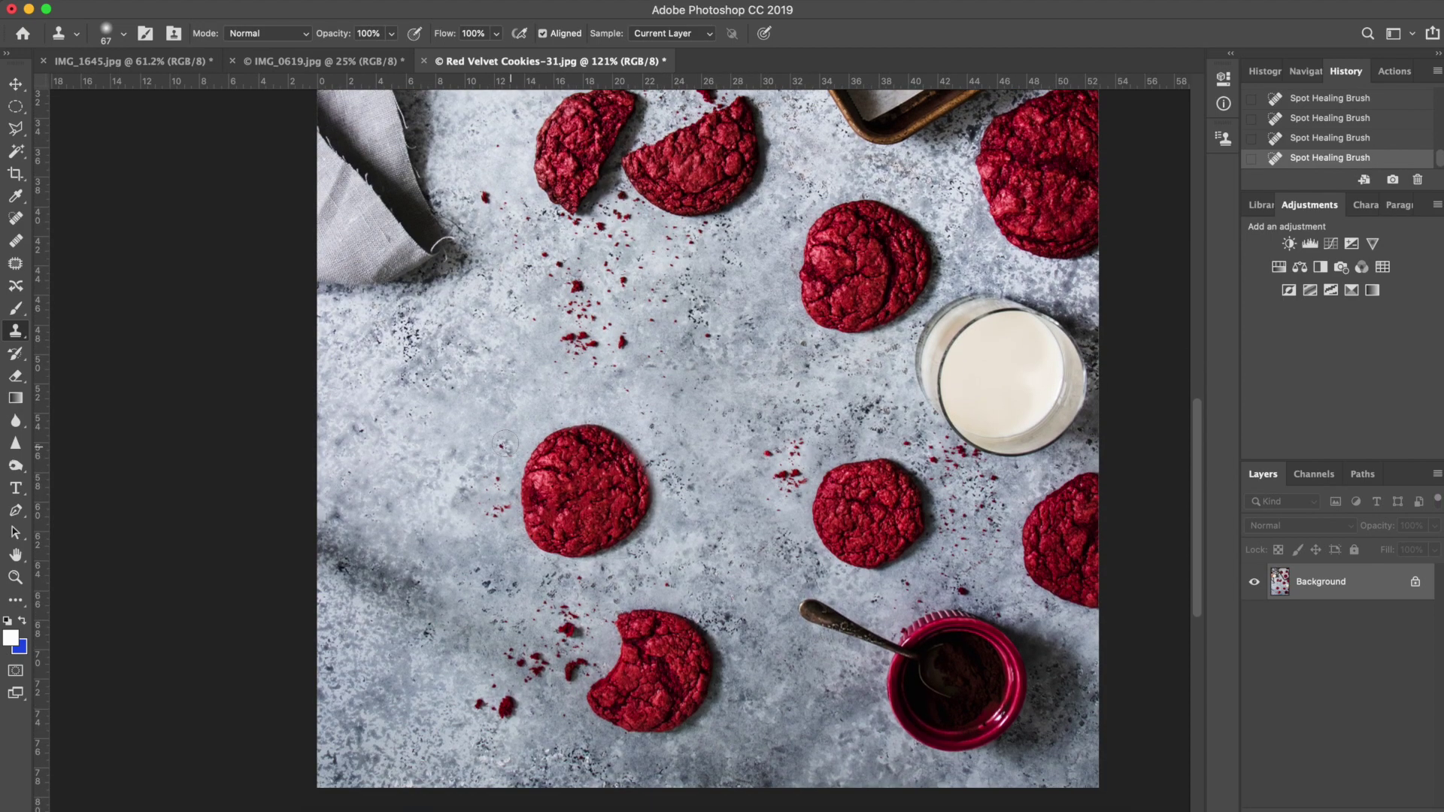
{"action": "left_click_drag", "start_coordinate": [489, 442], "coordinate": [478, 455]}
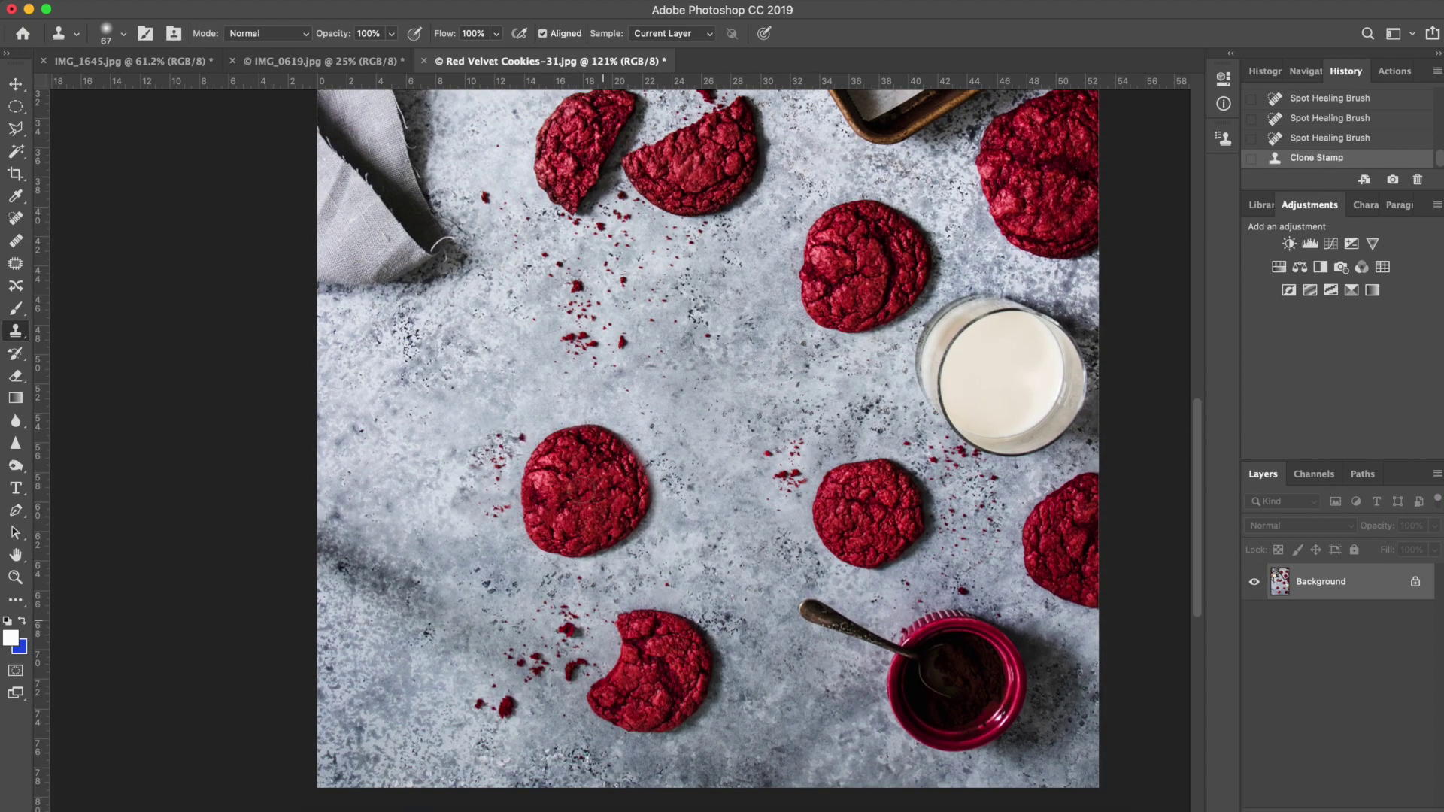
{"action": "left_click", "coordinate": [527, 430]}
{"action": "scroll", "coordinate": [527, 430], "scroll_direction": "down", "scroll_amount": 5}
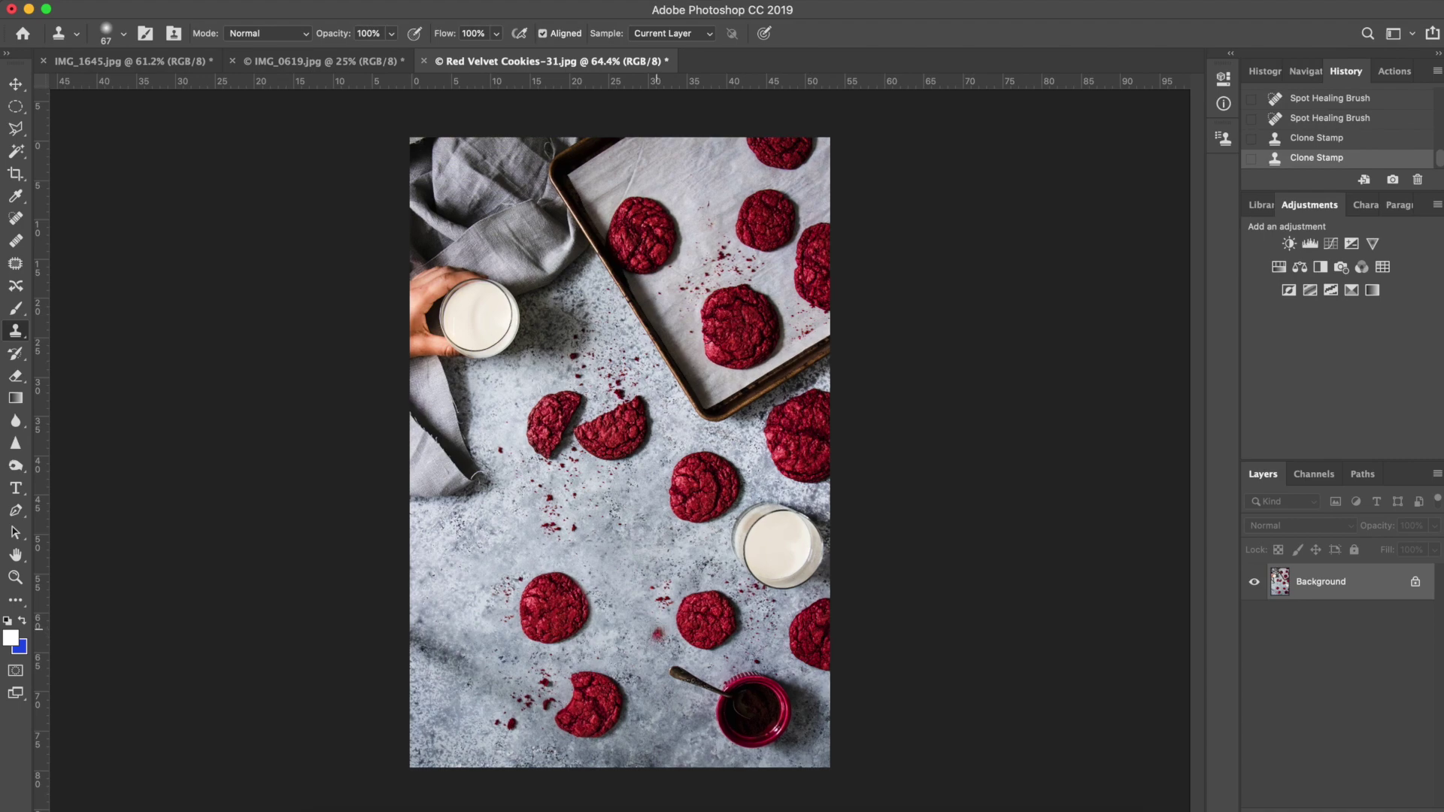
{"action": "scroll", "coordinate": [658, 631], "scroll_direction": "up", "scroll_amount": 5}
Clone away the stray red speck and enlarge the Spot Healing Brush to 178 px
{"action": "scroll", "coordinate": [658, 630], "scroll_direction": "down", "scroll_amount": 2}
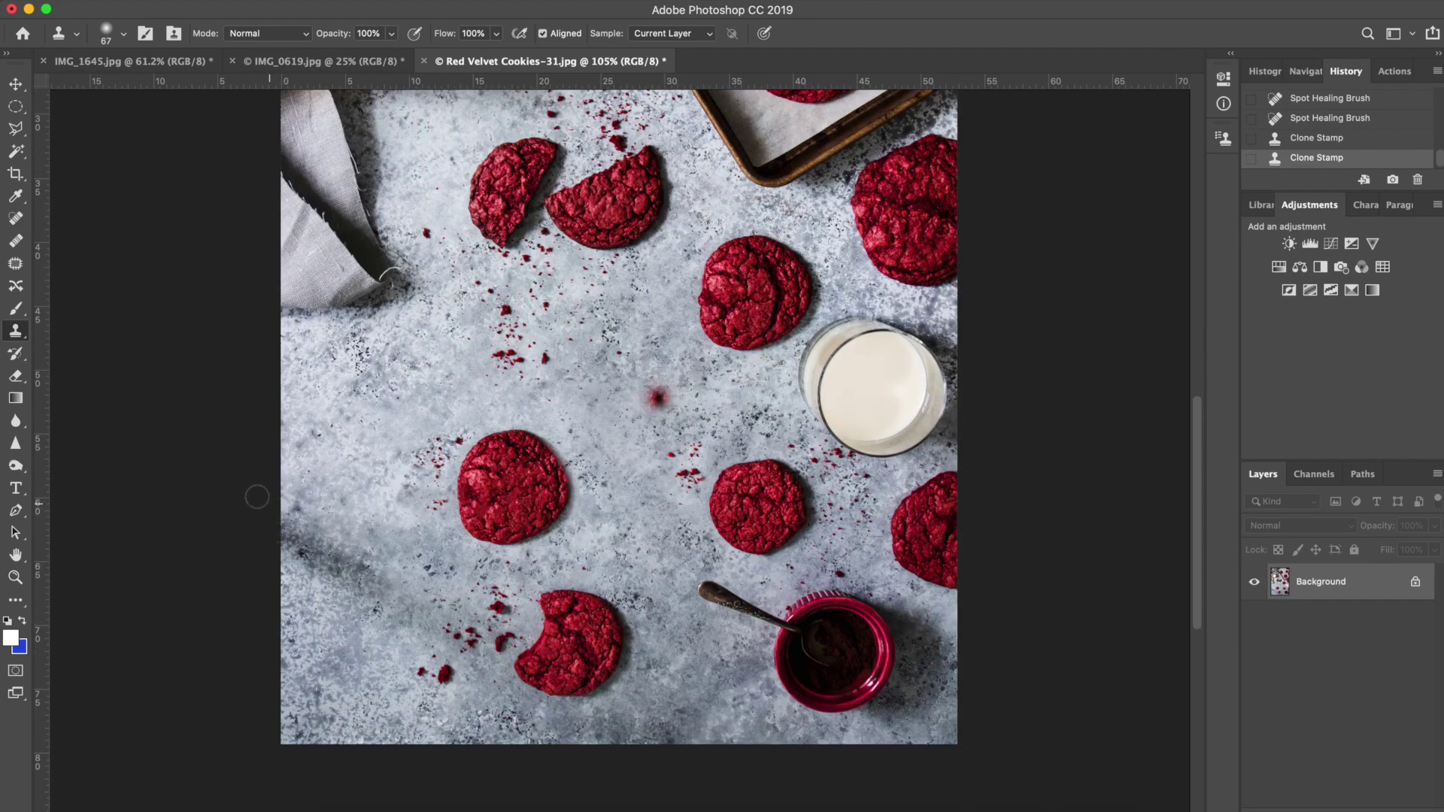
{"action": "left_click", "coordinate": [658, 397]}
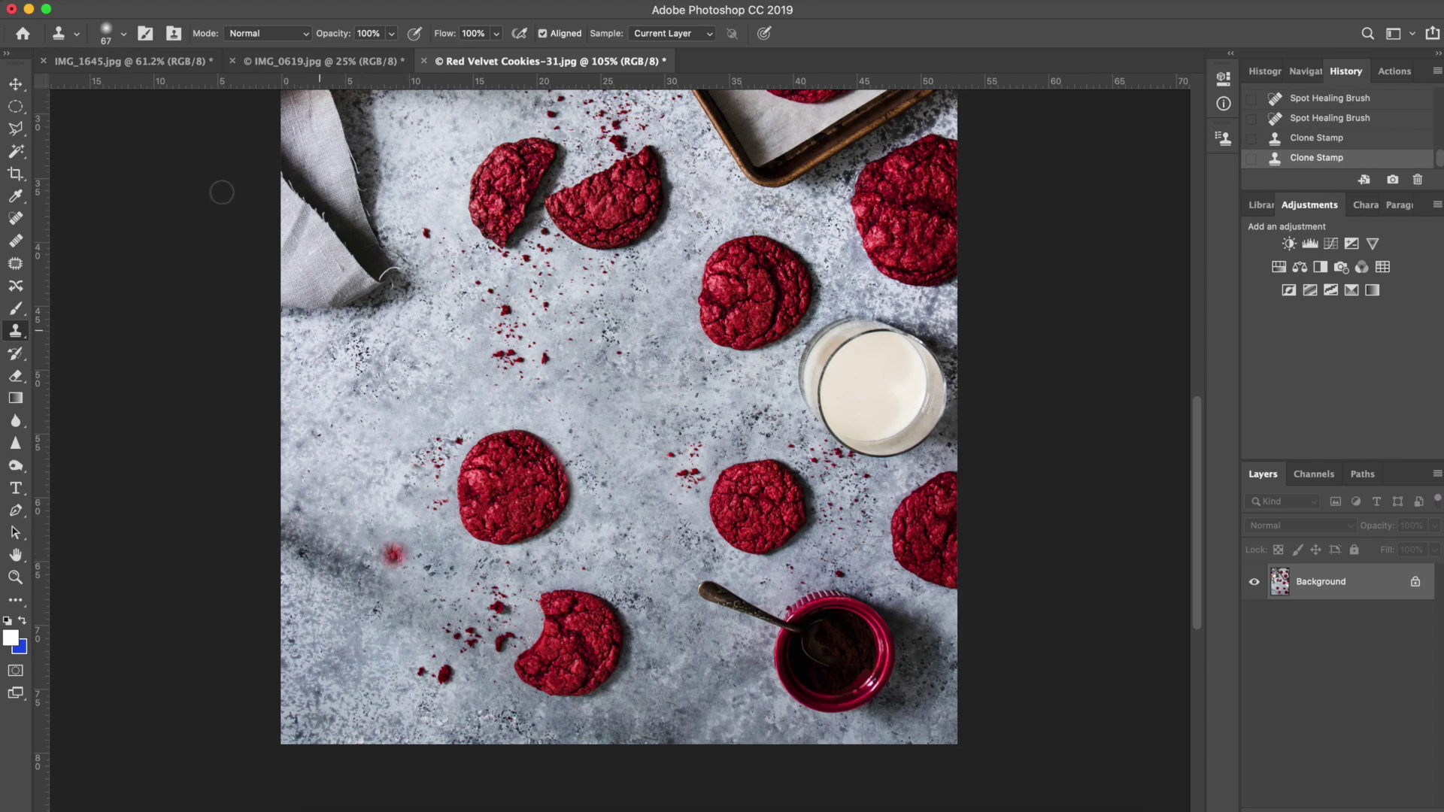
{"action": "key", "text": "j"}
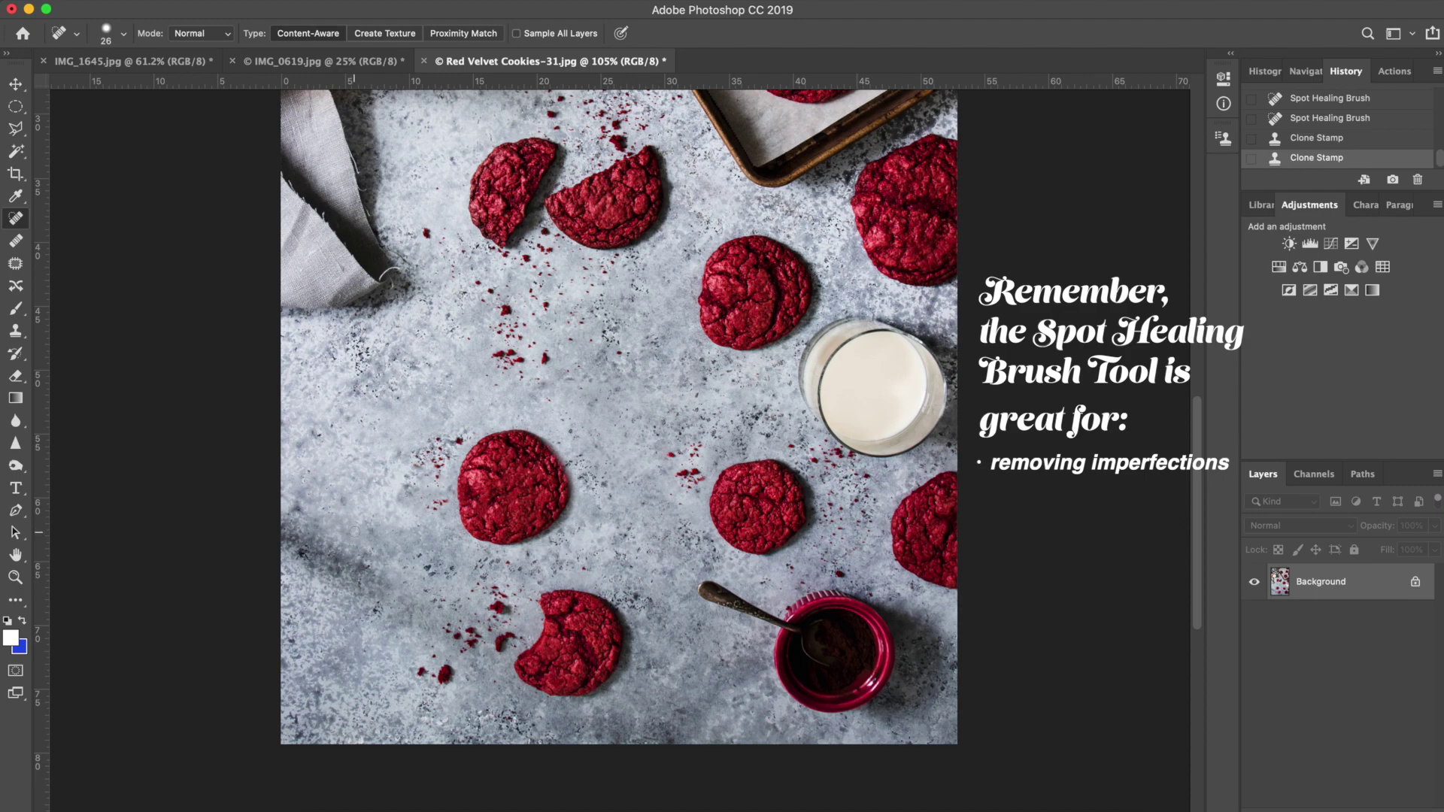
{"action": "left_click", "coordinate": [124, 33]}
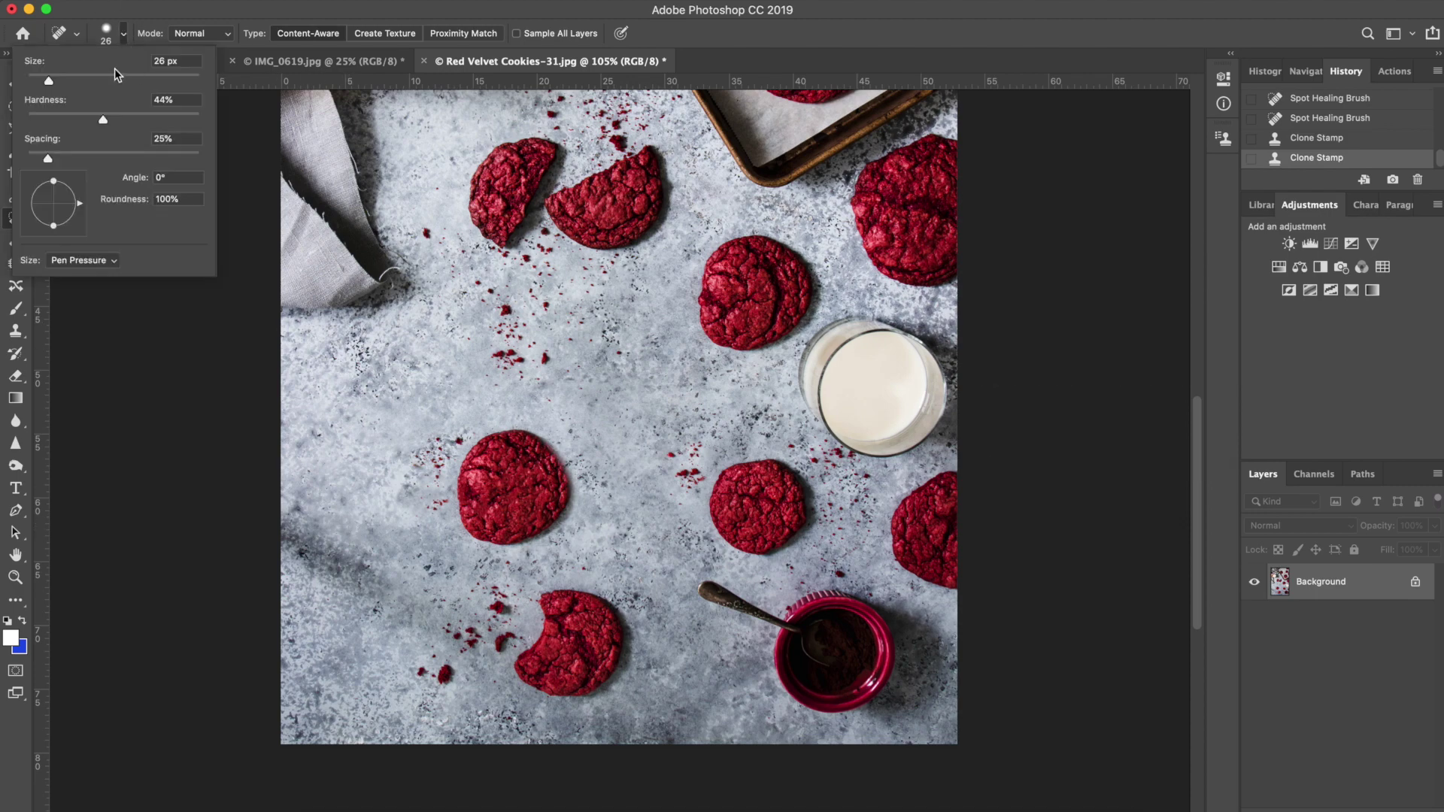
{"action": "left_click", "coordinate": [160, 81]}
Heal away the dark tripod shadow on the lower-left countertop and fit the photo on screen
{"action": "mouse_move", "coordinate": [271, 541]}
{"action": "left_mouse_down"}
{"action": "mouse_move", "coordinate": [303, 517]}
{"action": "mouse_move", "coordinate": [332, 578]}
{"action": "mouse_move", "coordinate": [360, 562]}
{"action": "mouse_move", "coordinate": [394, 594]}
{"action": "left_mouse_up"}
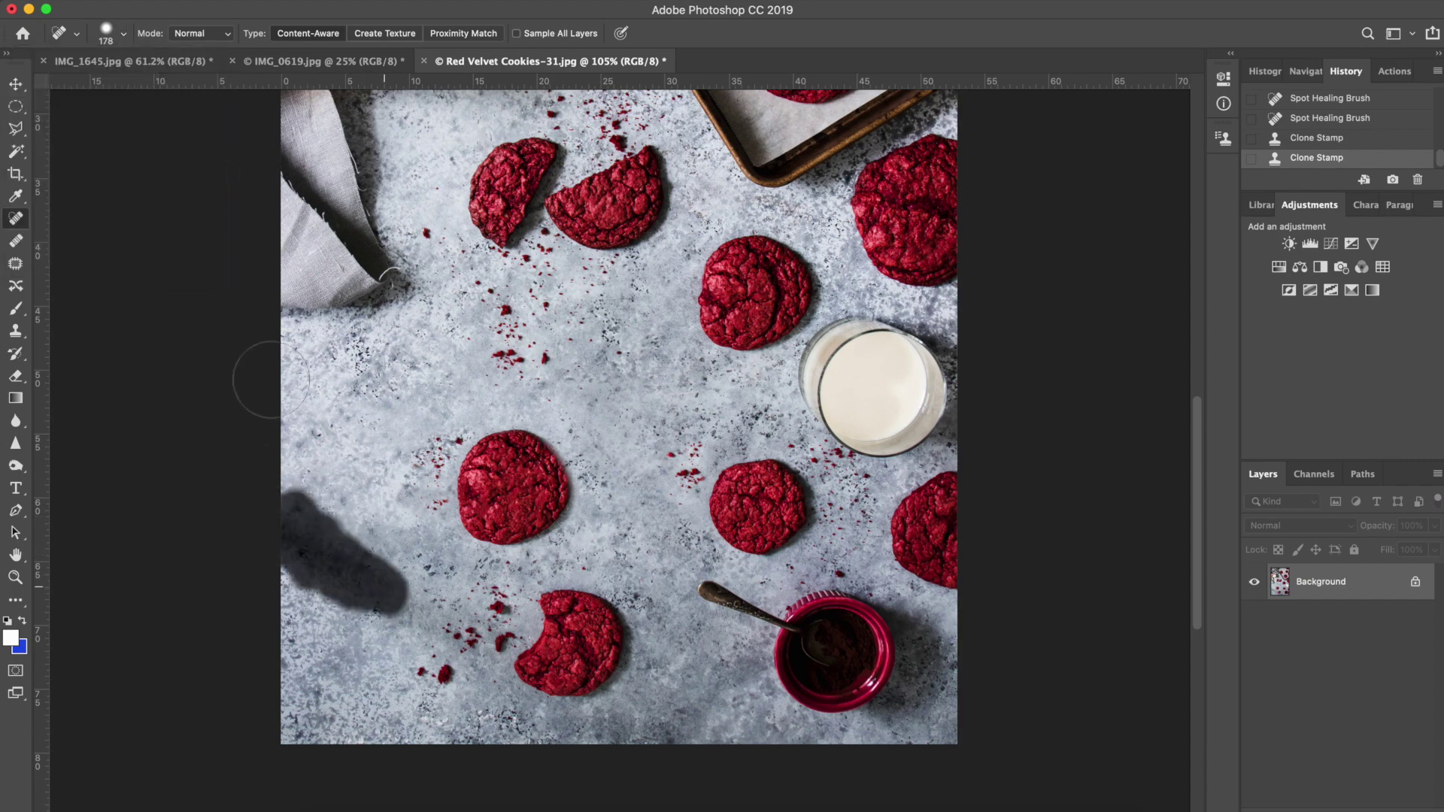
{"action": "left_click_drag", "start_coordinate": [294, 517], "coordinate": [292, 538]}
{"action": "left_click", "coordinate": [376, 608]}
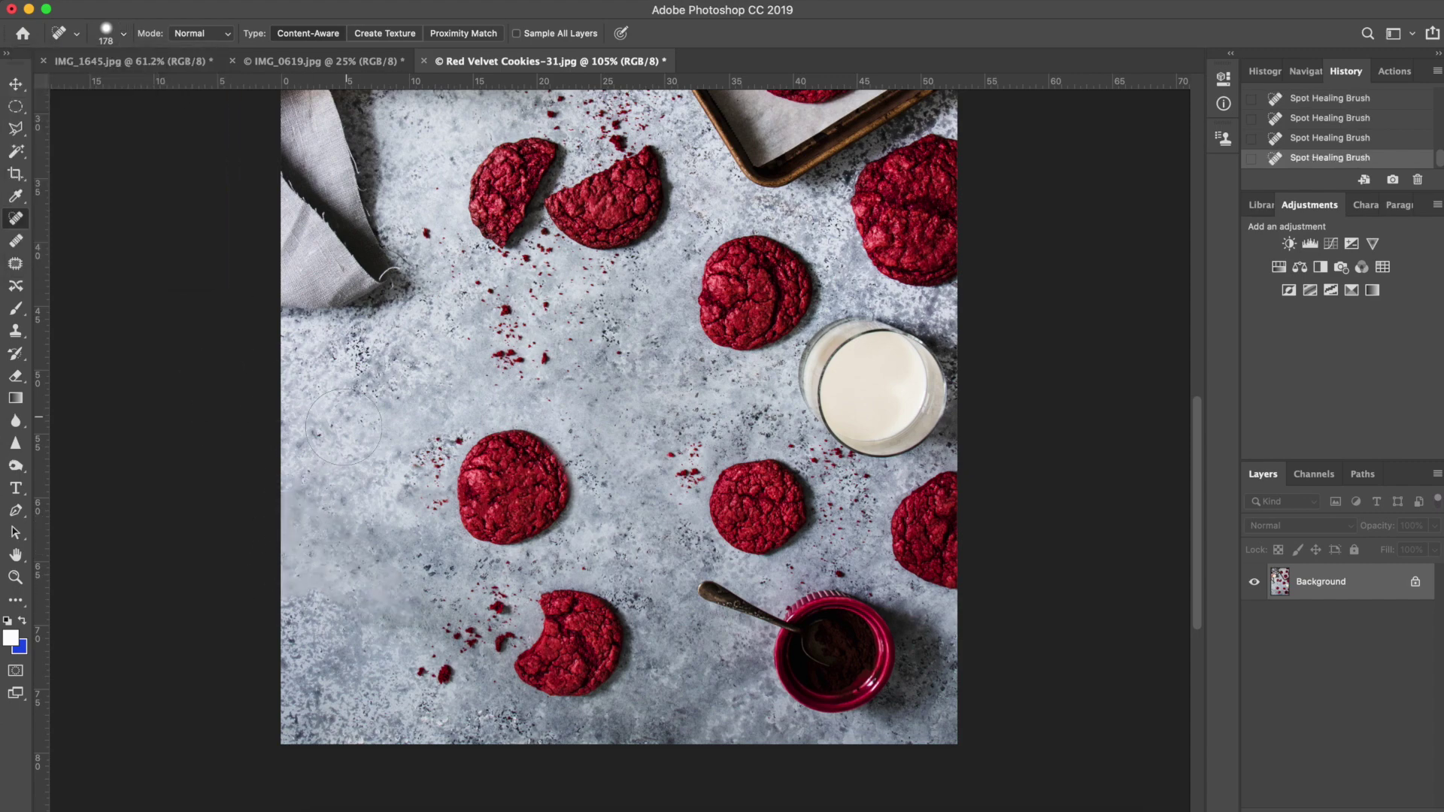
{"action": "key", "text": "super+0"}
{"action": "scroll", "coordinate": [333, 470], "scroll_direction": "down", "scroll_amount": 2}
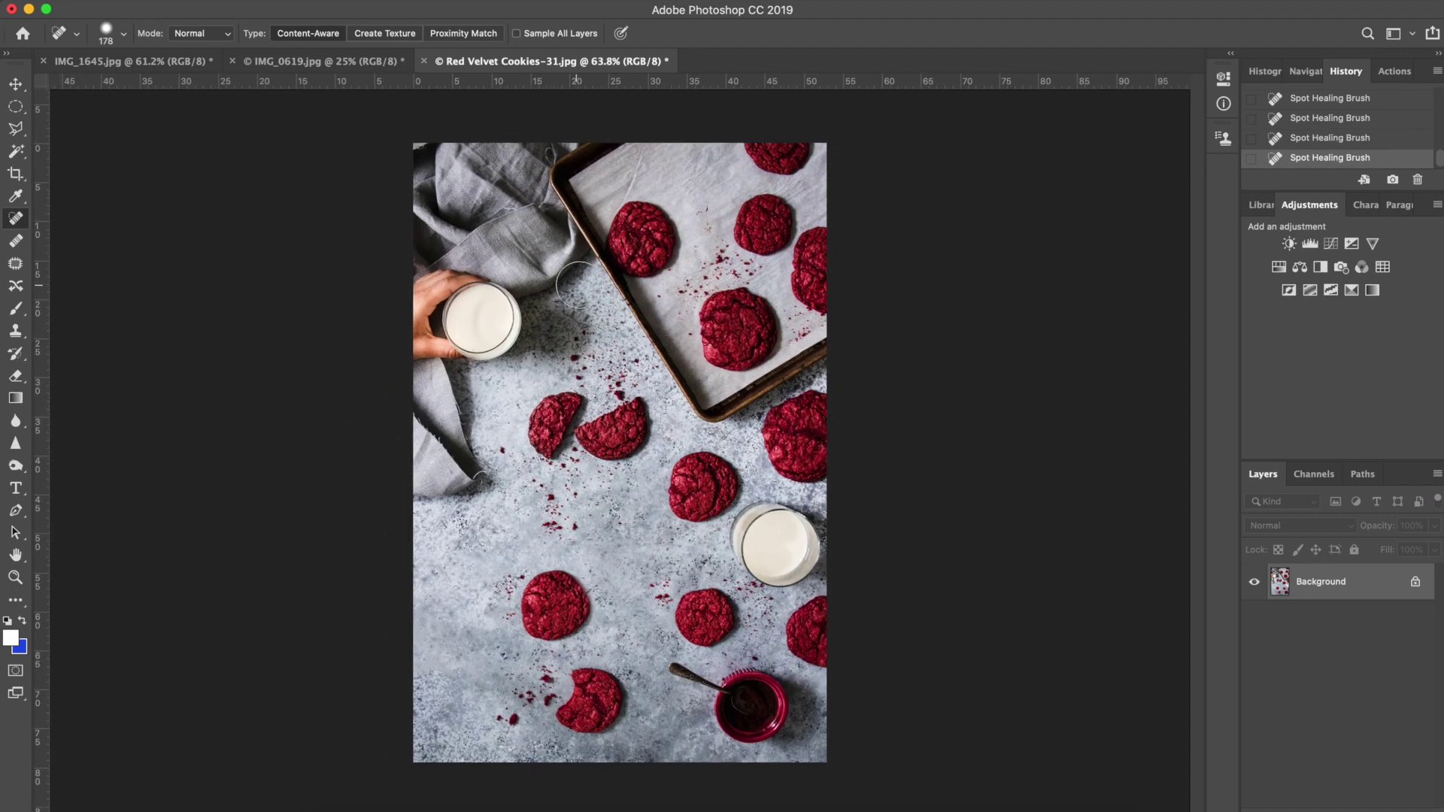